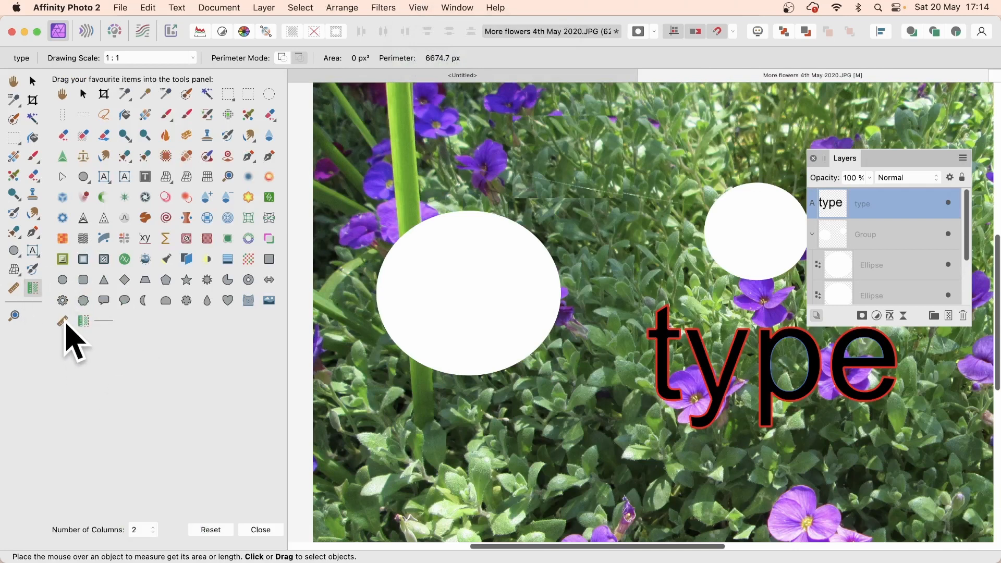
Step: In Customise Tools, add the Measure (ruler) tool to the Tools panel
drag(63, 322, 105, 334)
Step: Close Customise Tools and measure across the left purple flower, reading 1324 px
click(265, 530)
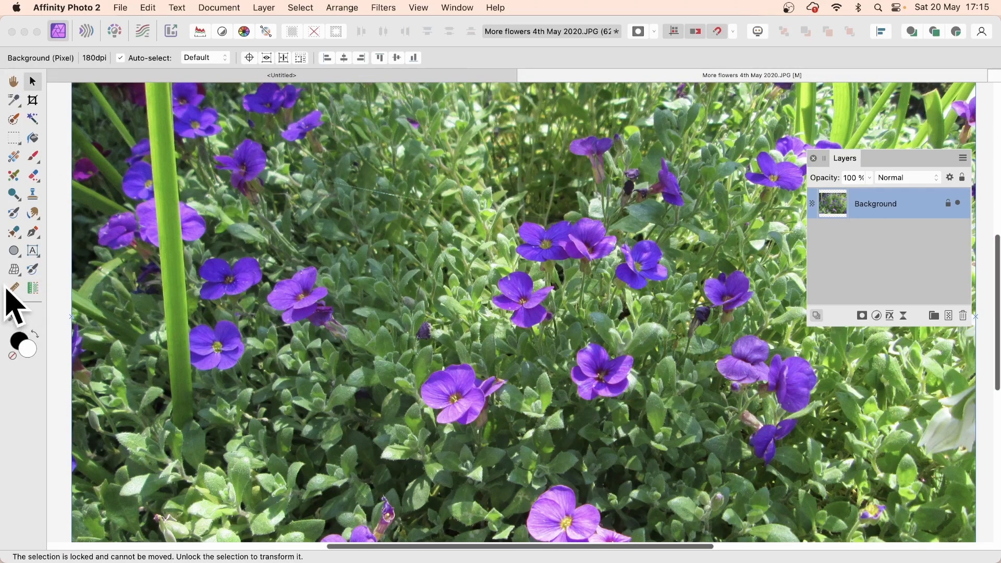
click(14, 289)
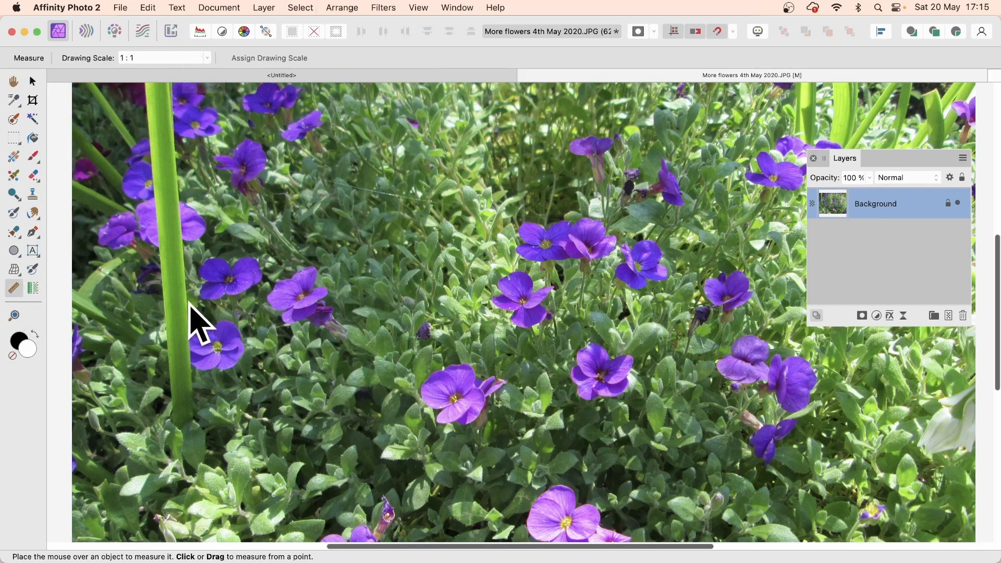
click(222, 281)
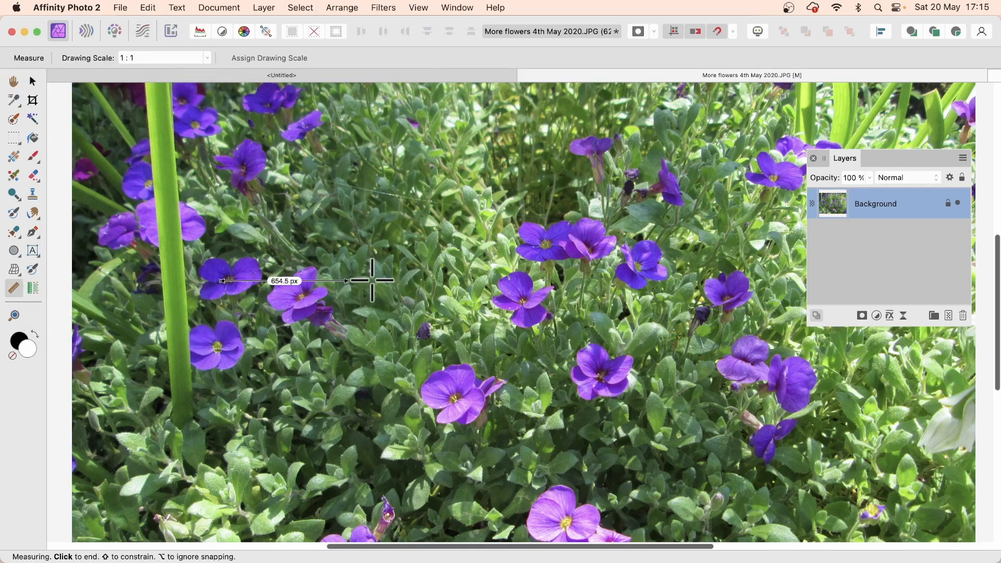
click(479, 275)
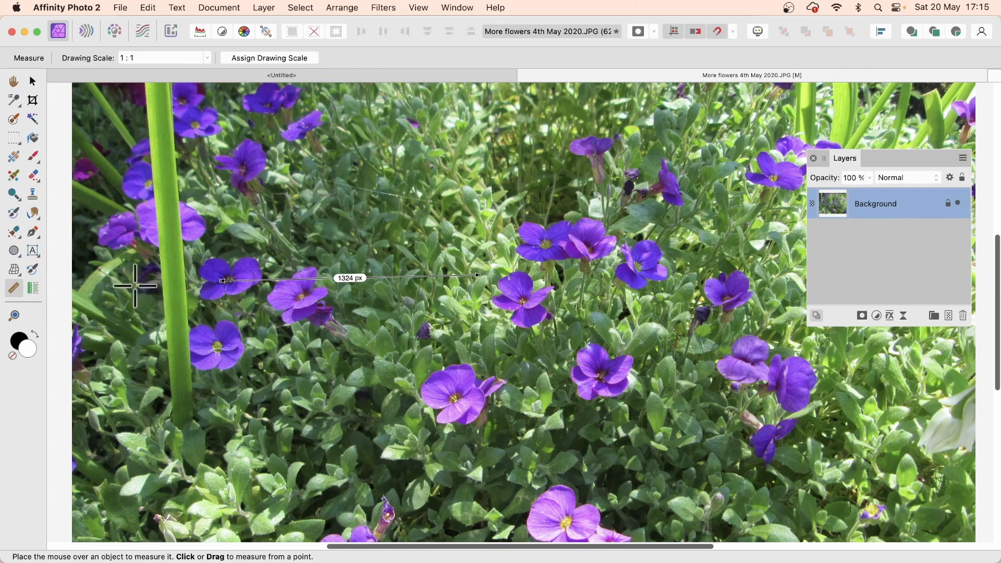
Step: Re-measure across the flowers, first reading 1686.7 px, then 1824 px lower down
click(112, 240)
click(439, 229)
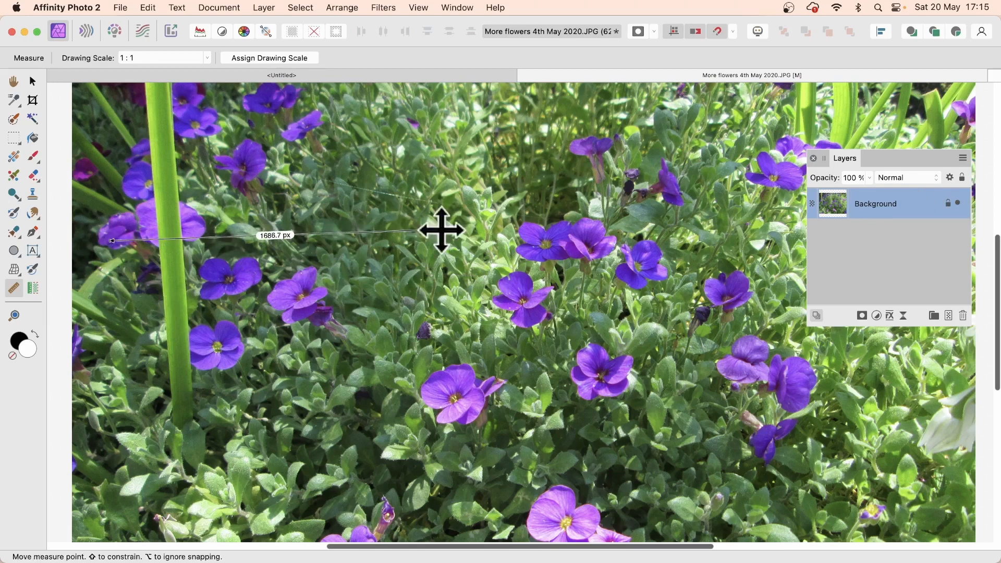
click(110, 308)
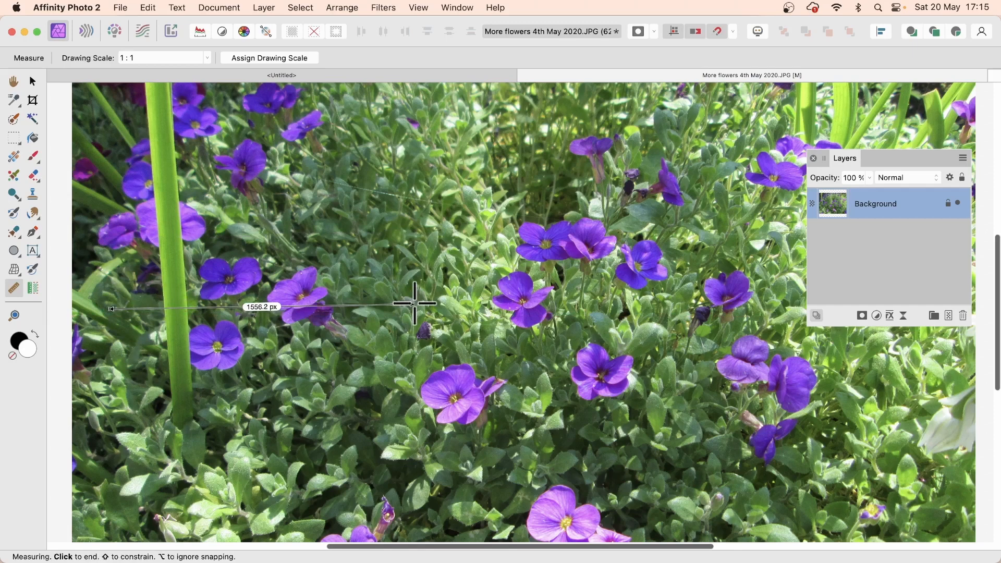
click(466, 312)
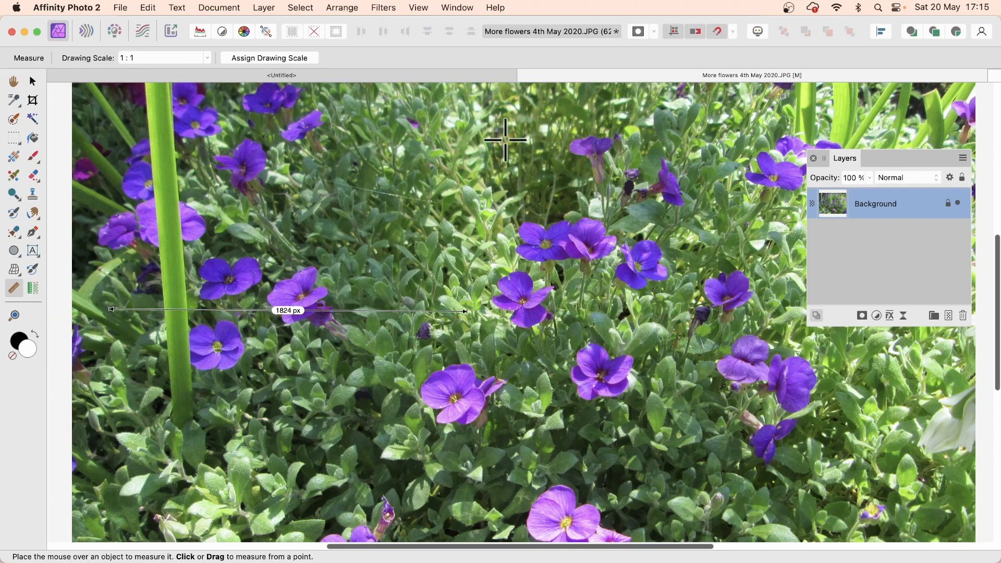
Step: Set the drawing scale to 1:4
click(143, 60)
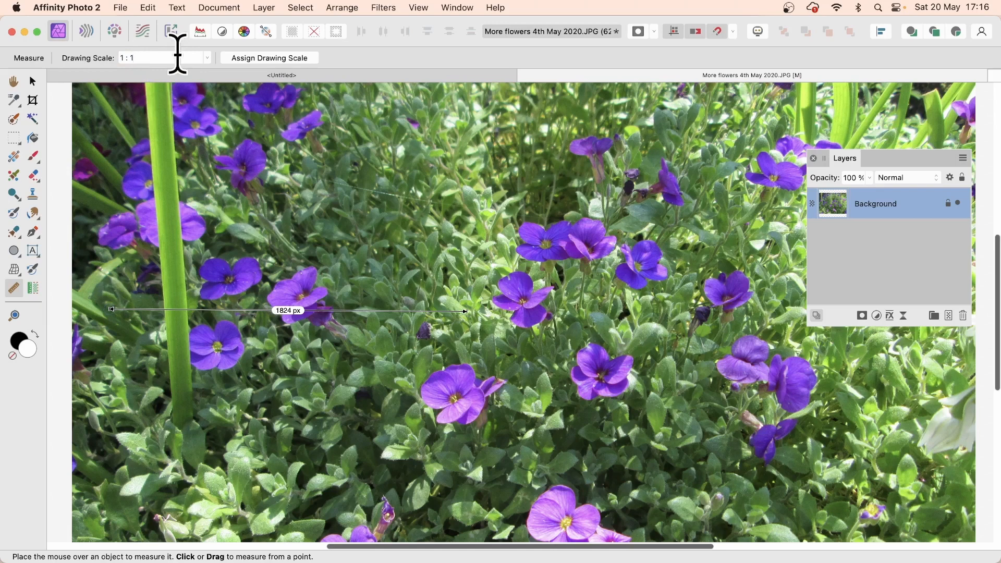
key(BackSpace)
text(4)
key(Return)
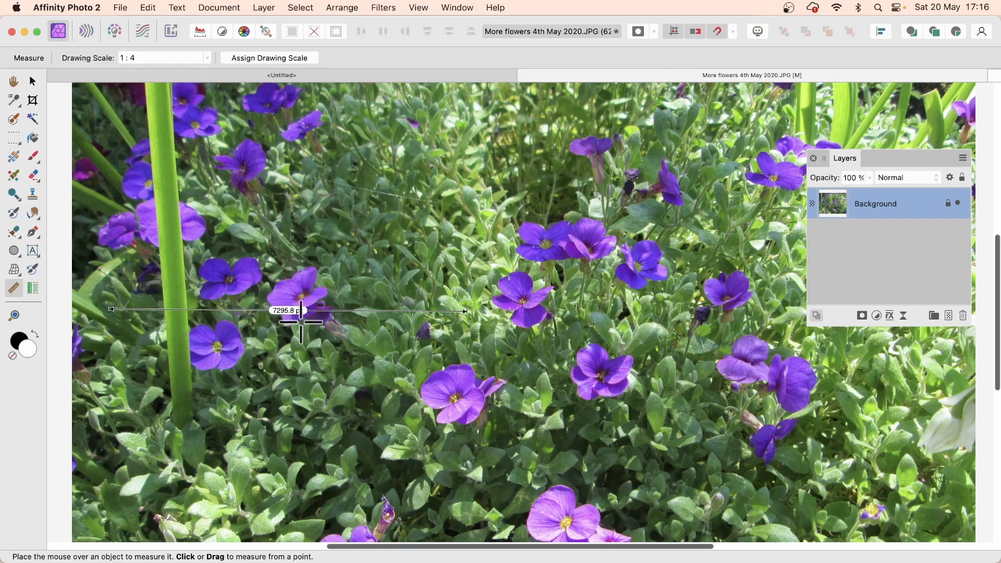
Step: Change the drawing scale to 1:10, keeping it after checking the preset list
click(146, 59)
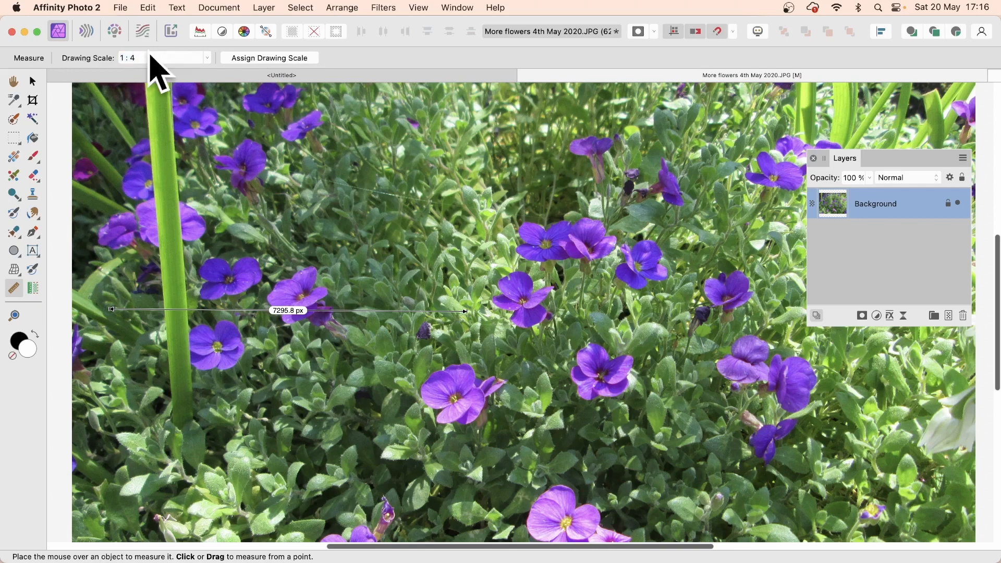
key(BackSpace)
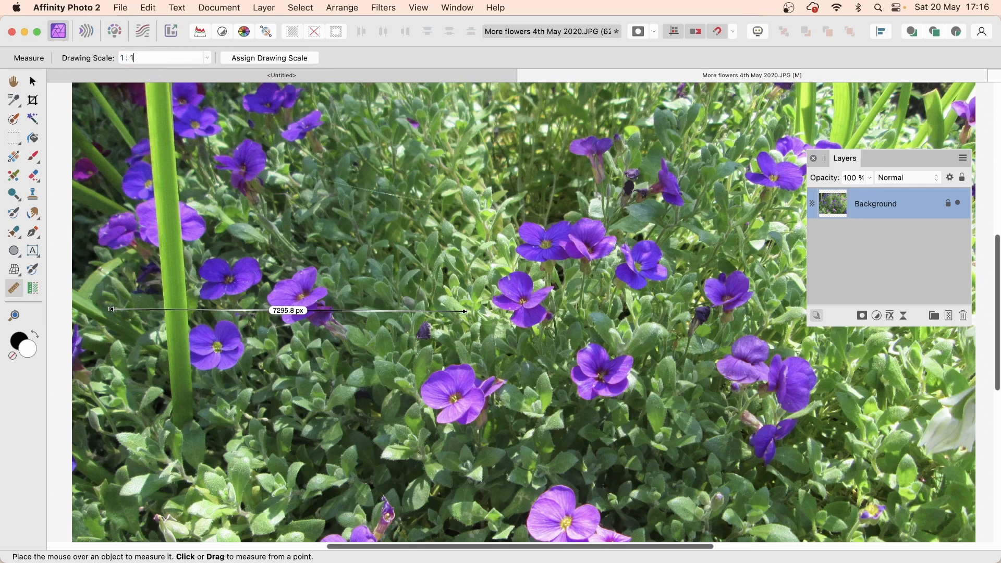
text(10)
key(Return)
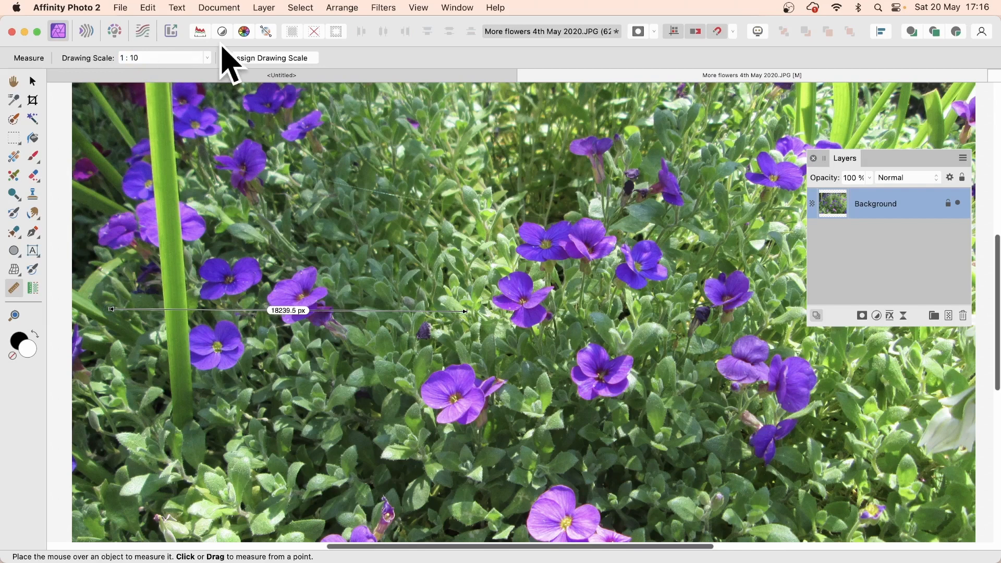
click(207, 58)
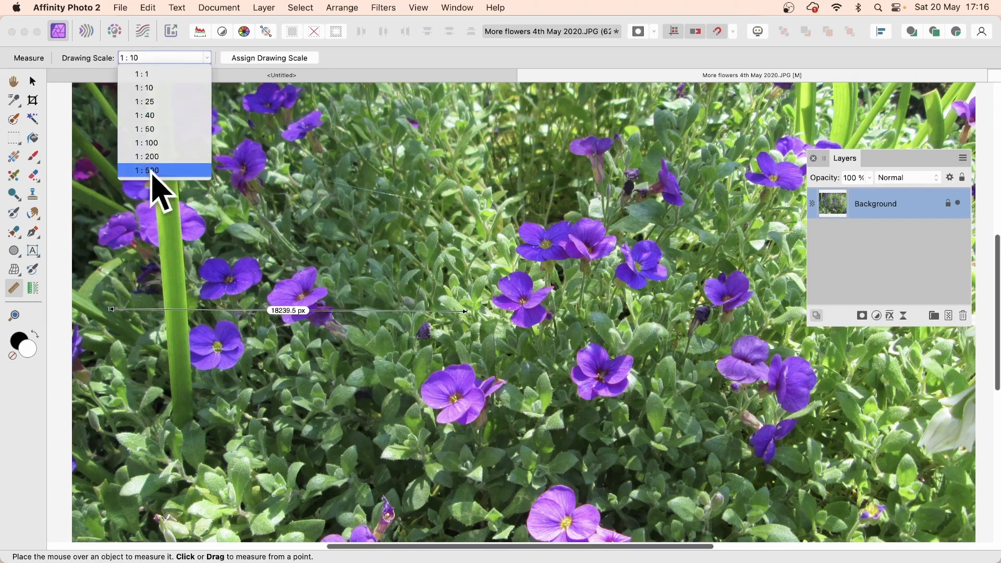
click(368, 62)
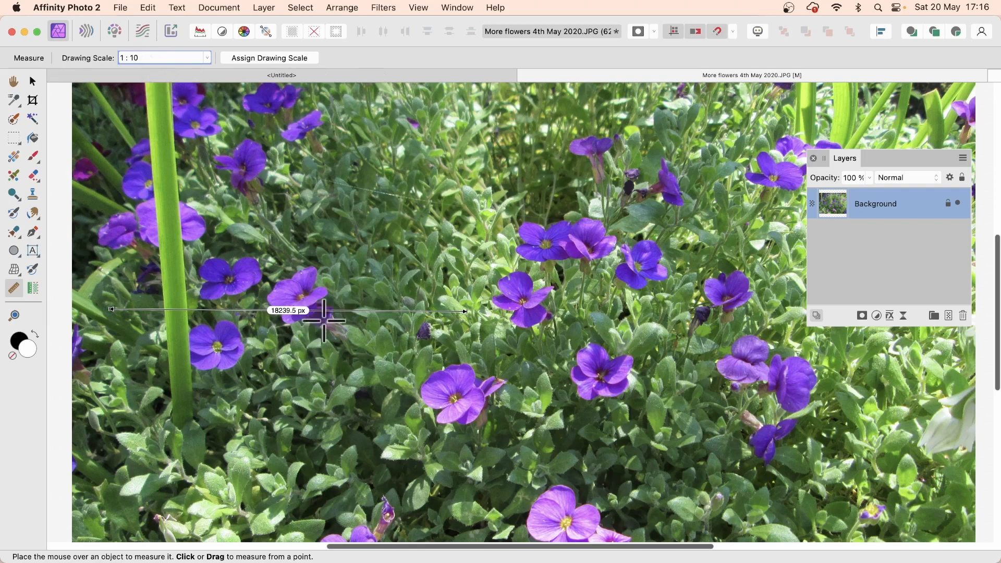
click(236, 9)
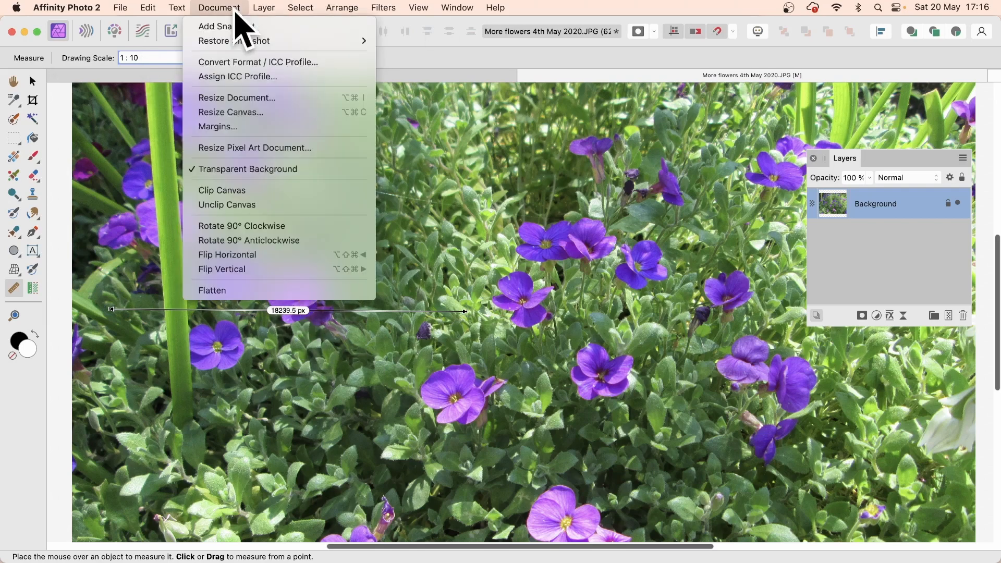
click(244, 100)
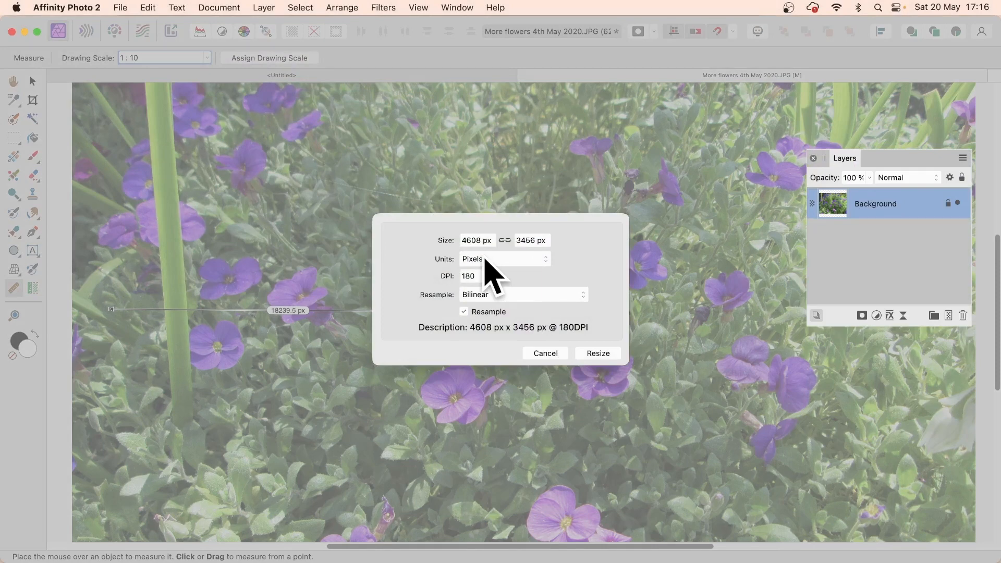
click(548, 353)
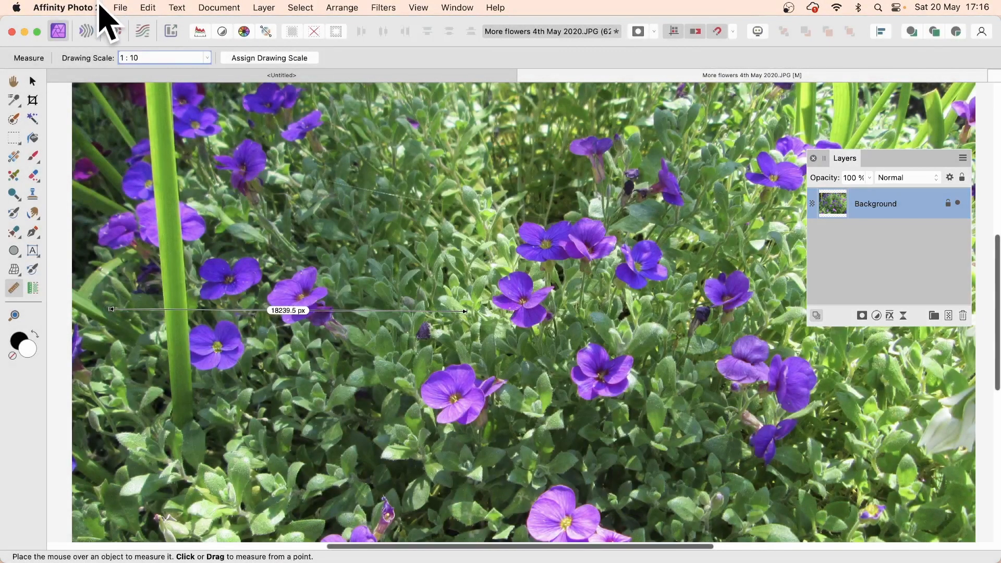
click(121, 9)
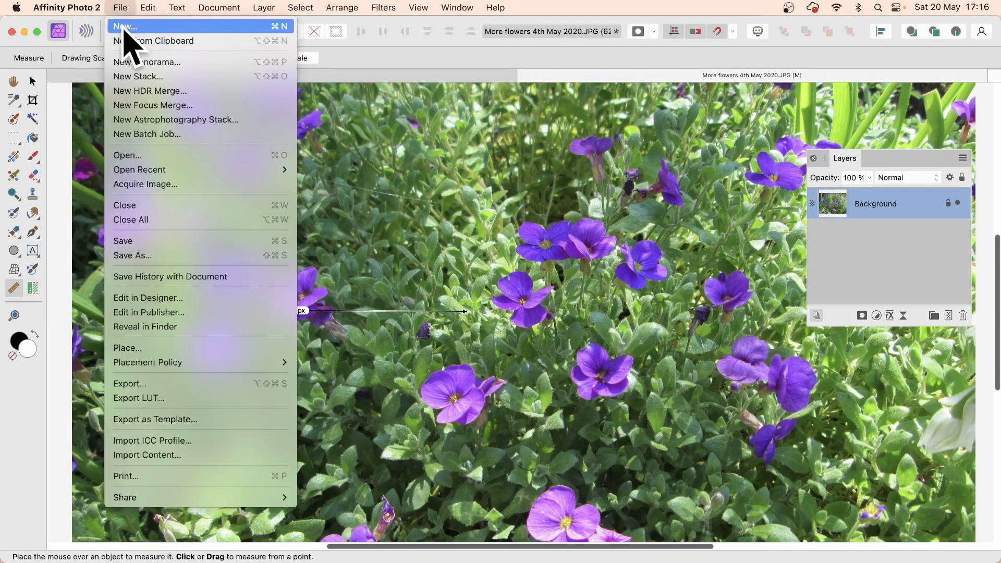
click(126, 27)
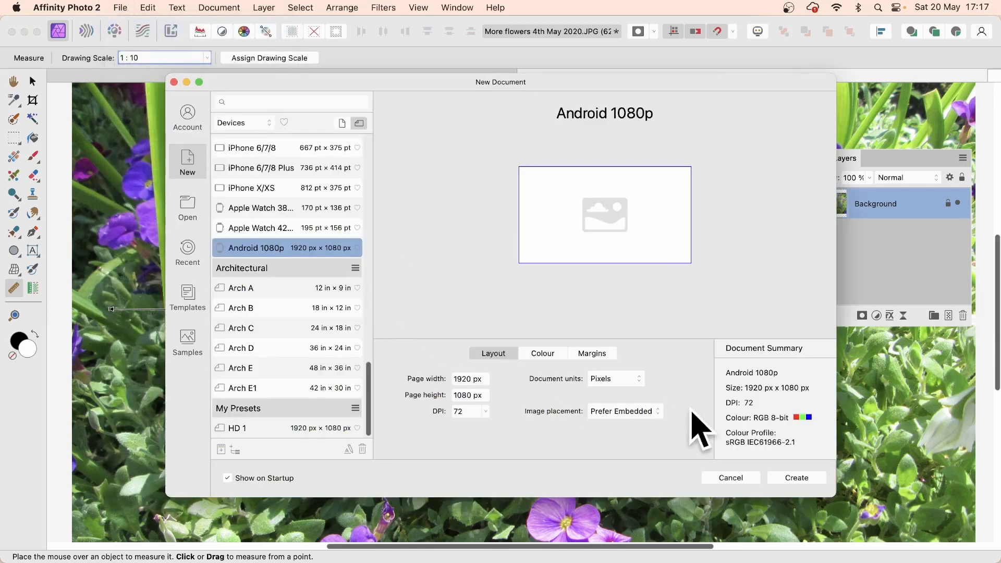
click(624, 385)
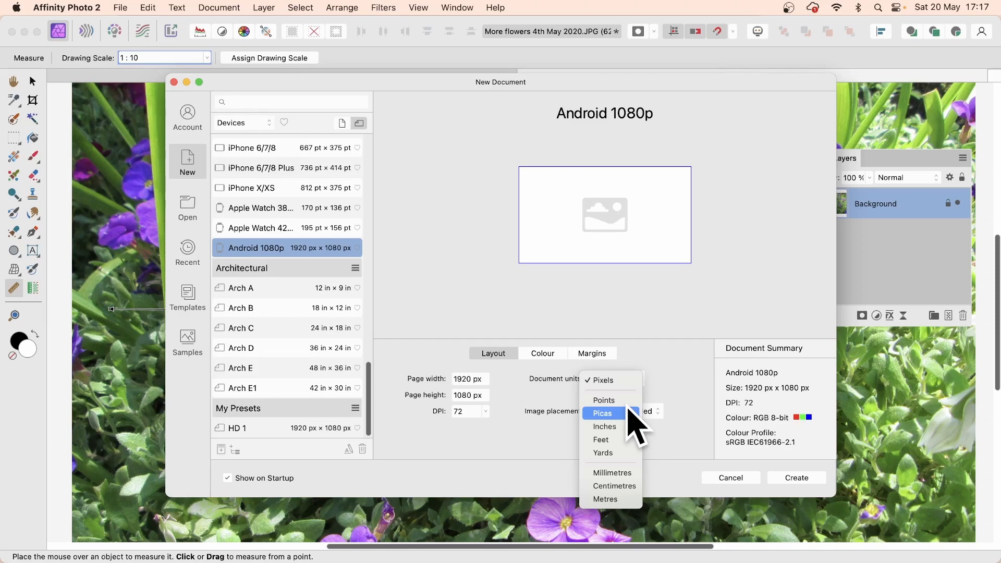
click(739, 477)
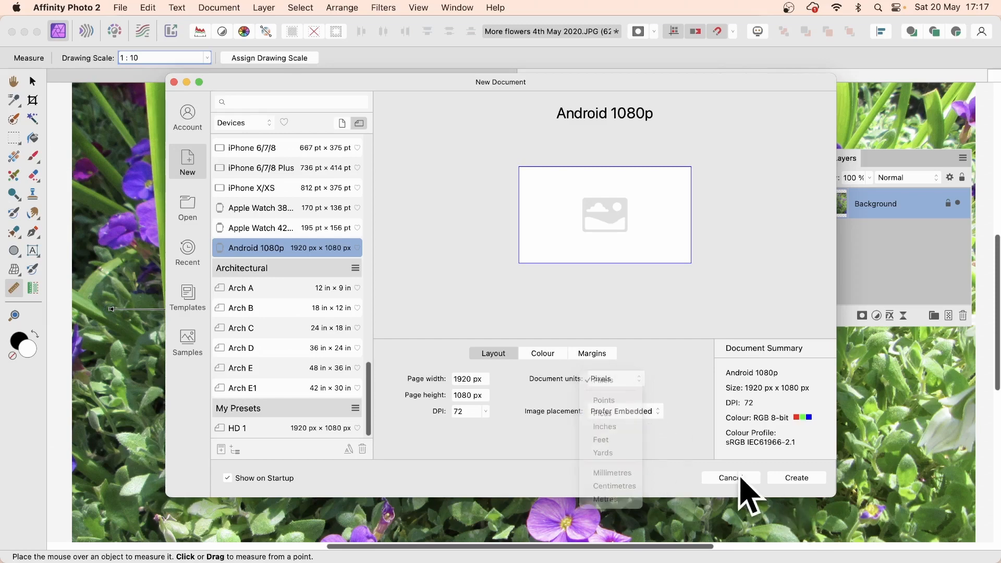
click(725, 478)
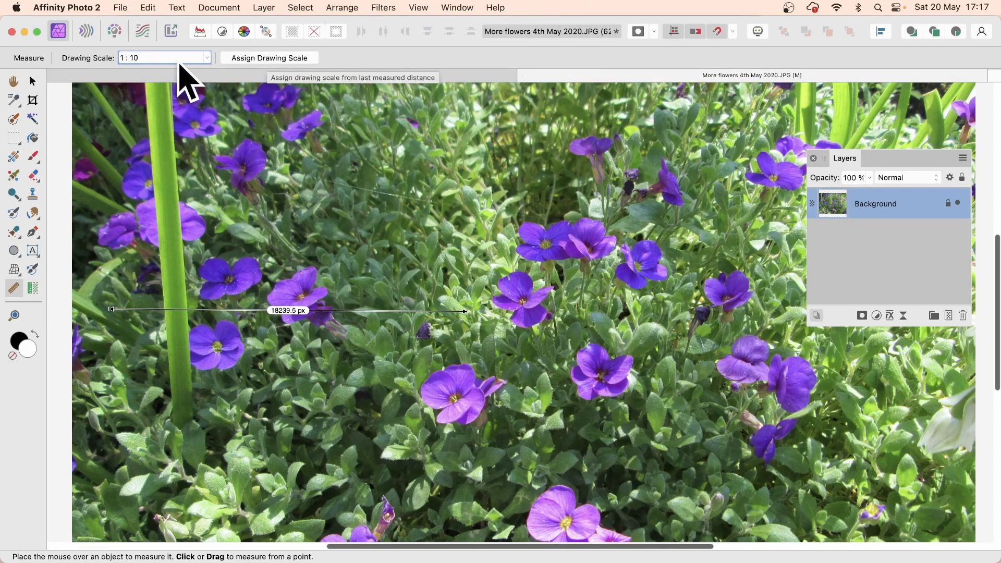
Step: Assign a drawing scale so the 1824 px measurement reads 2000px
click(248, 59)
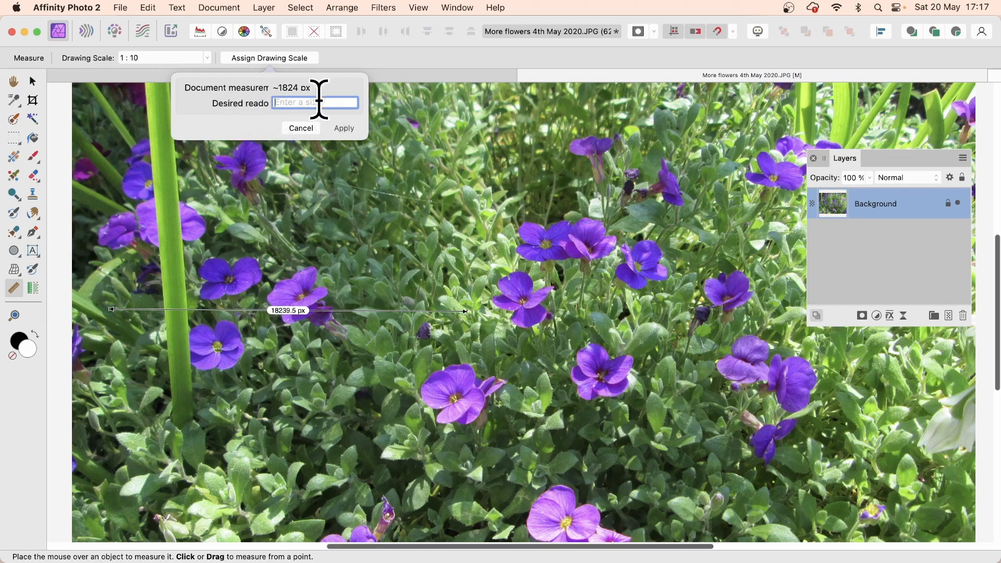
text(20)
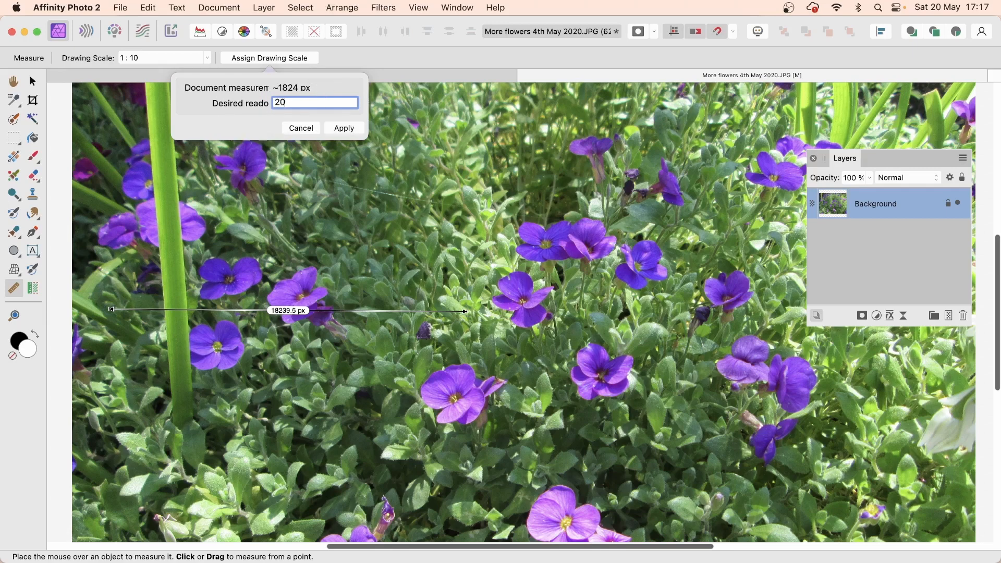
text(00px)
click(342, 129)
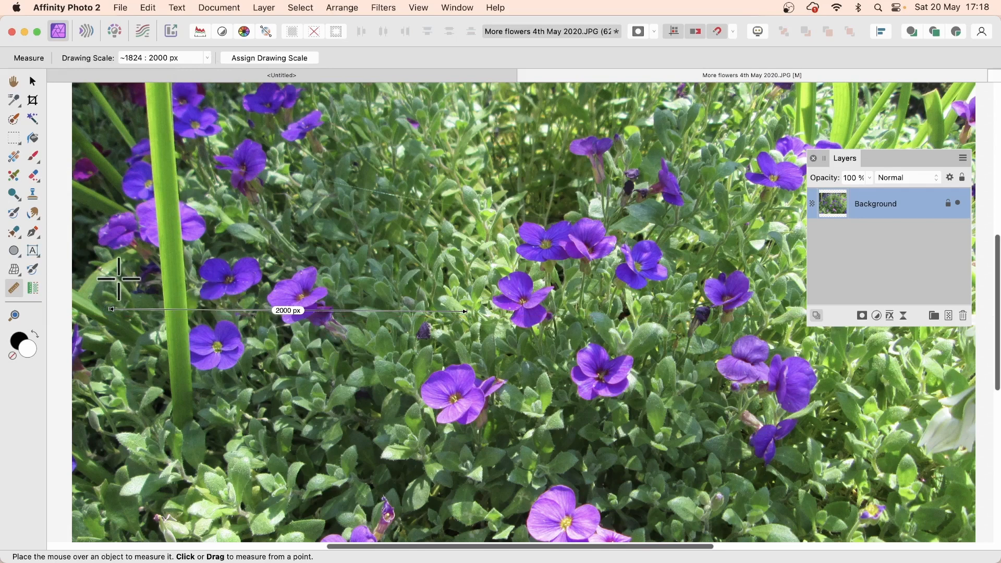
Step: Measure across the photo again, then draw white ellipses on the left and right
drag(119, 290, 459, 293)
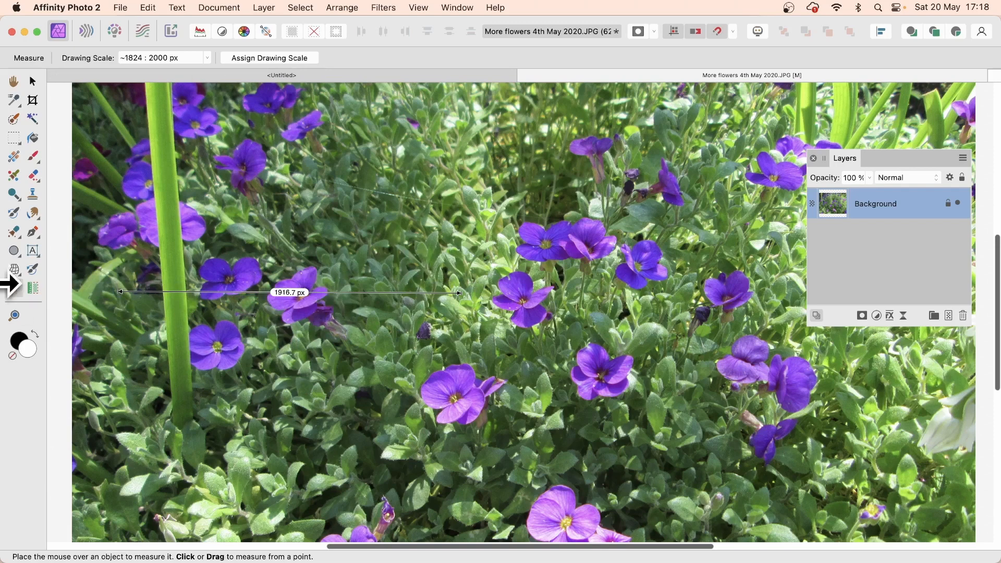
click(14, 252)
drag(191, 153, 338, 292)
drag(461, 163, 577, 268)
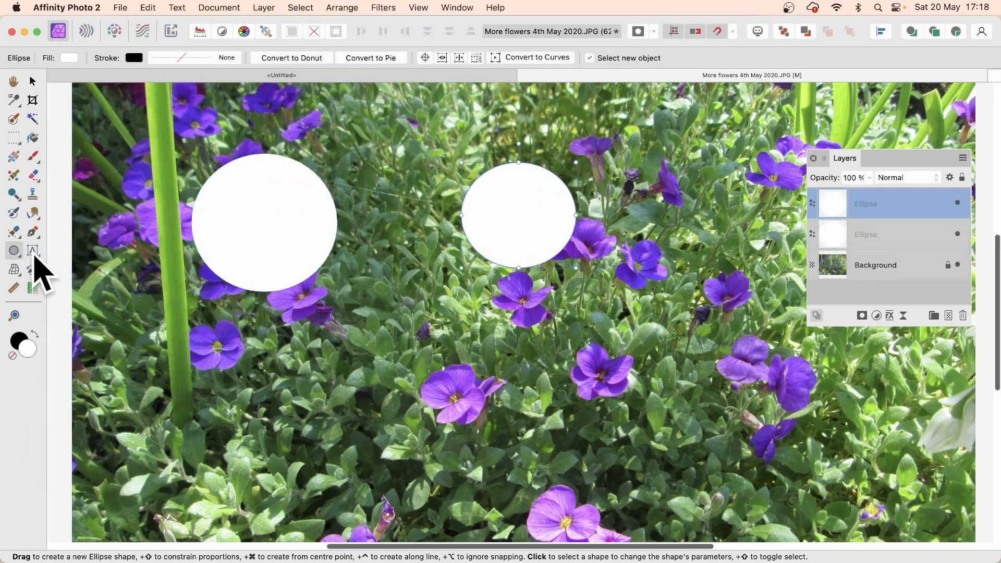
Step: Add 'type' as art text, enlarge it to 256 pt and place it below the ellipses
click(33, 251)
click(315, 347)
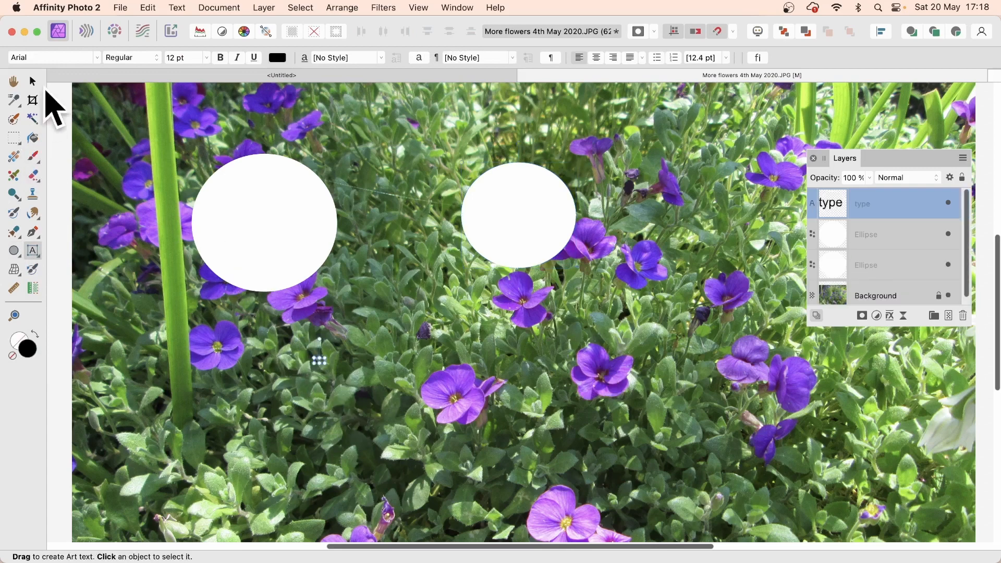
click(33, 82)
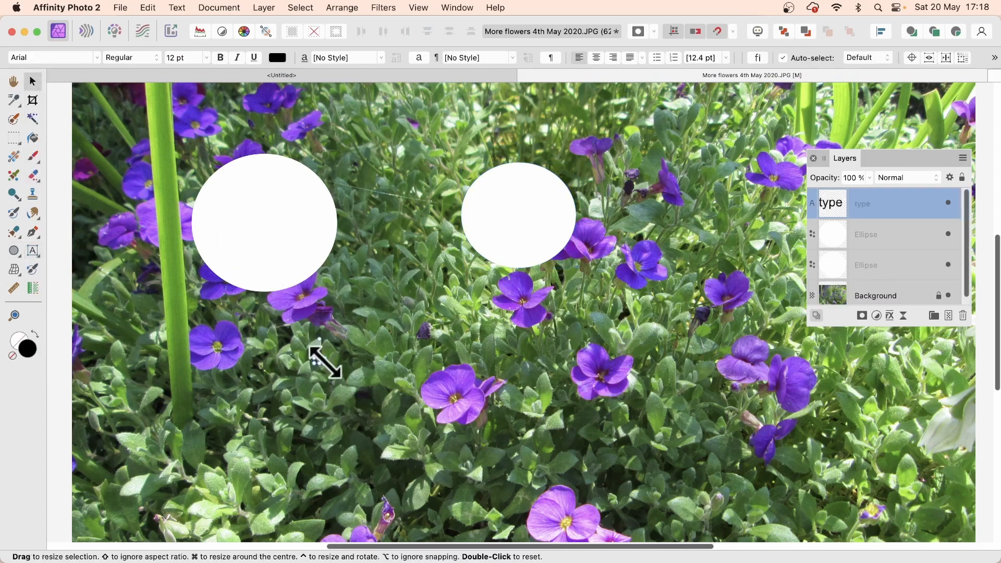
drag(325, 364, 554, 458)
drag(510, 402, 488, 394)
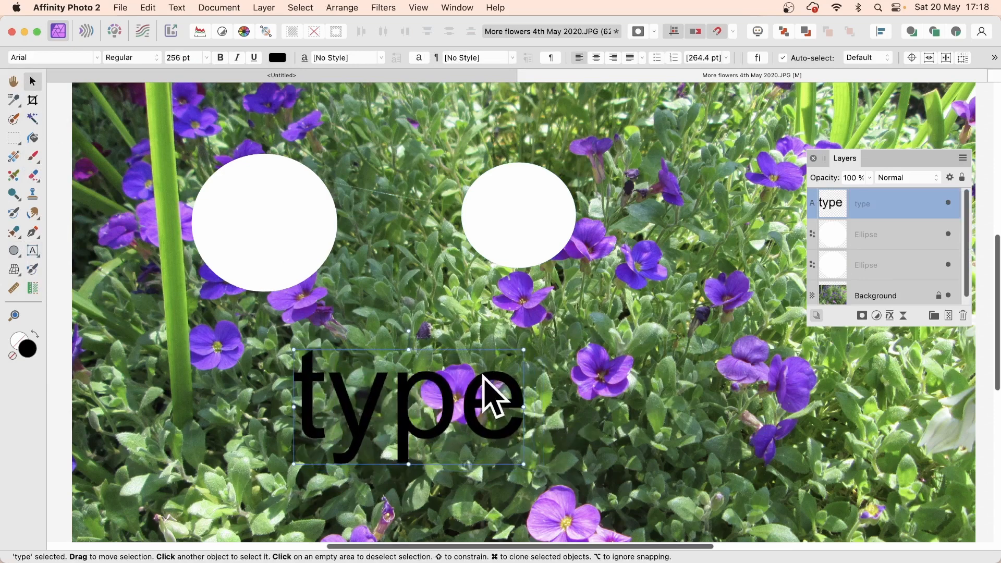
click(15, 289)
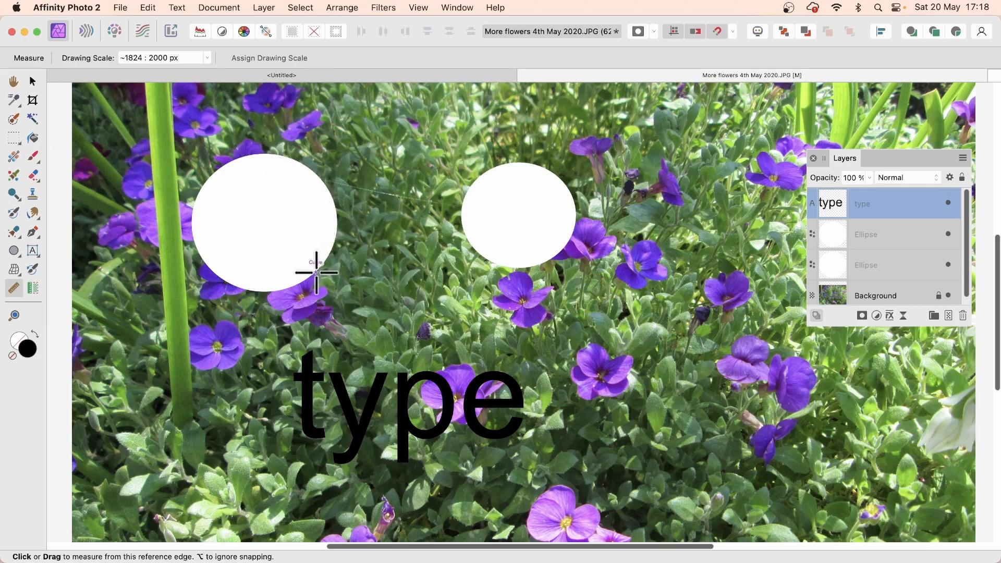
Step: Measure between the two circles, edge to edge and centre to centre, adjusting the endpoints
drag(316, 271, 476, 178)
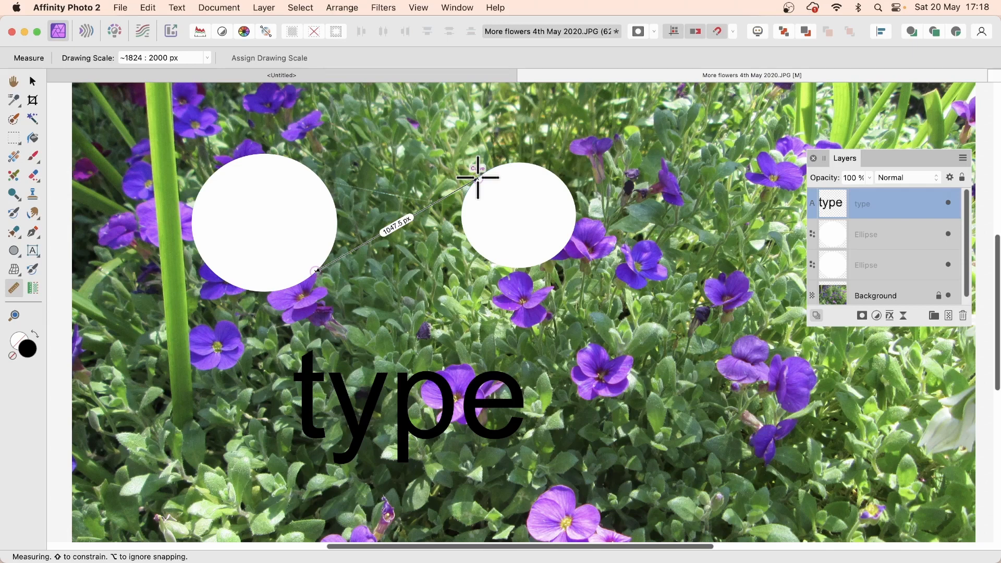
drag(478, 178, 476, 179)
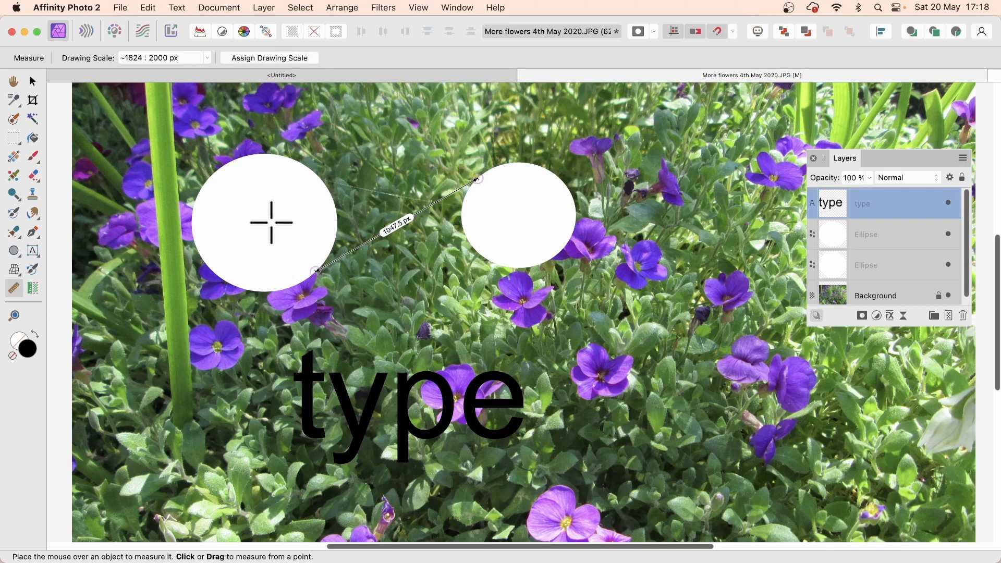
drag(265, 221, 518, 215)
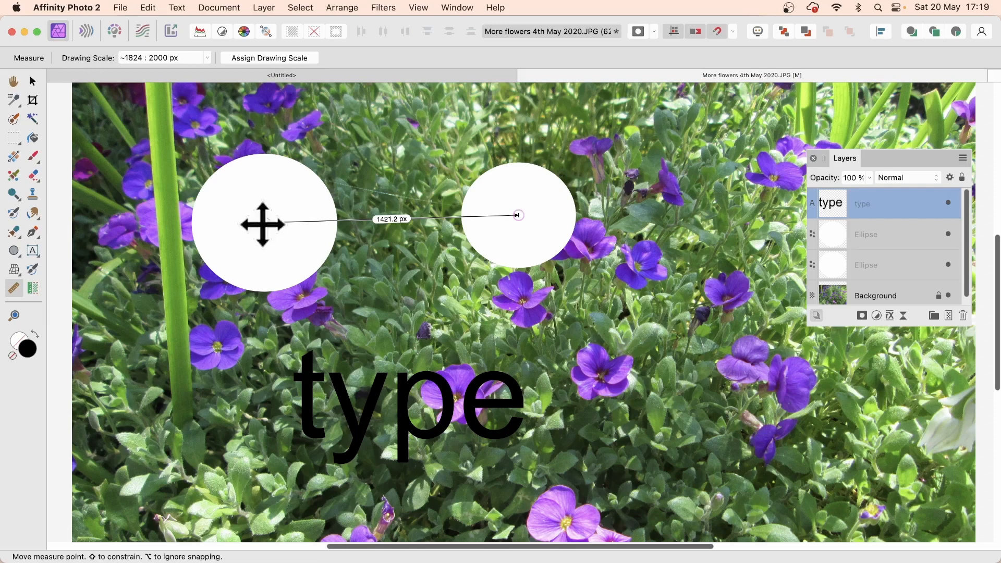
drag(267, 224, 304, 356)
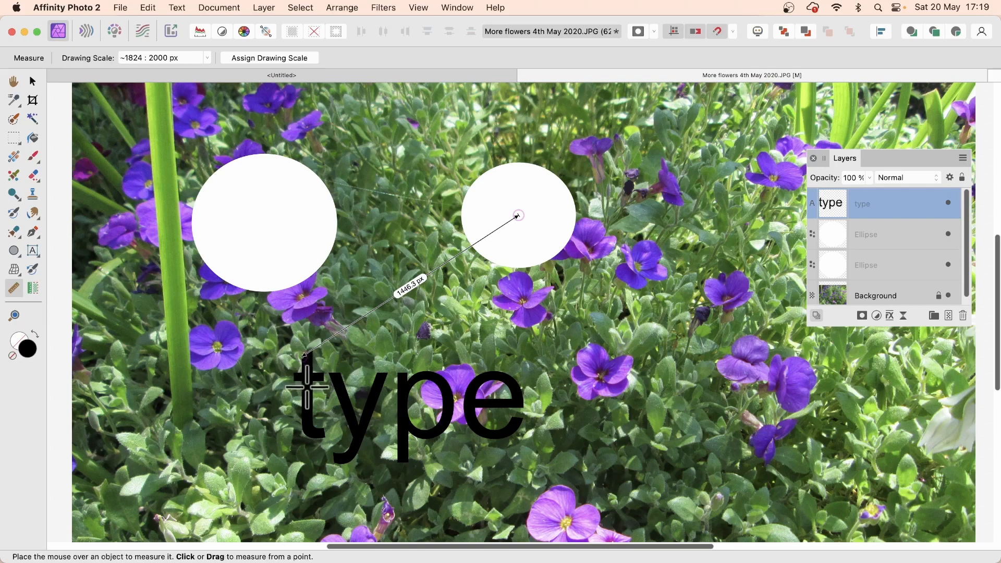
drag(304, 357, 293, 409)
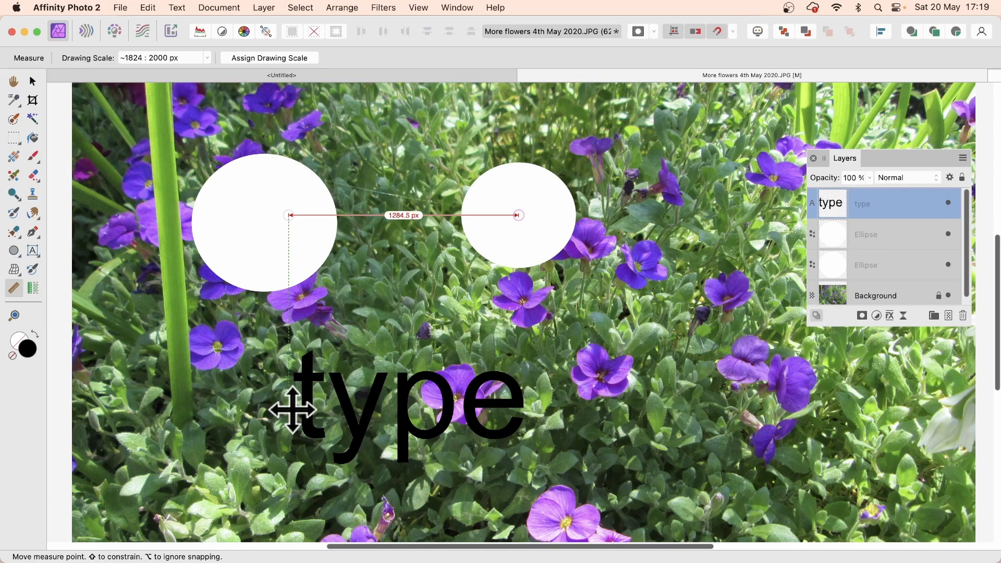
drag(292, 410, 271, 408)
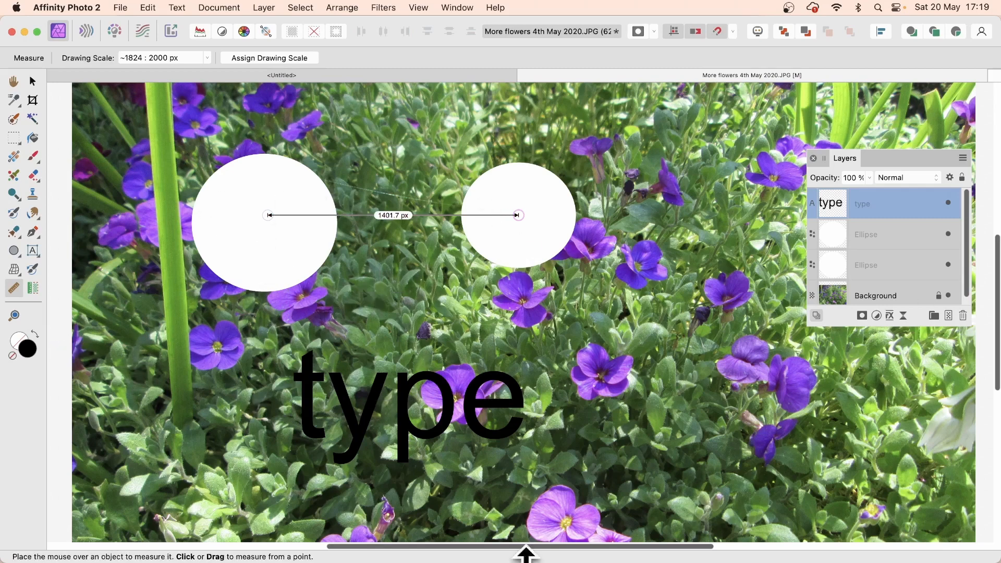
Step: Measure across the full width of the word 'type'
drag(312, 379, 515, 376)
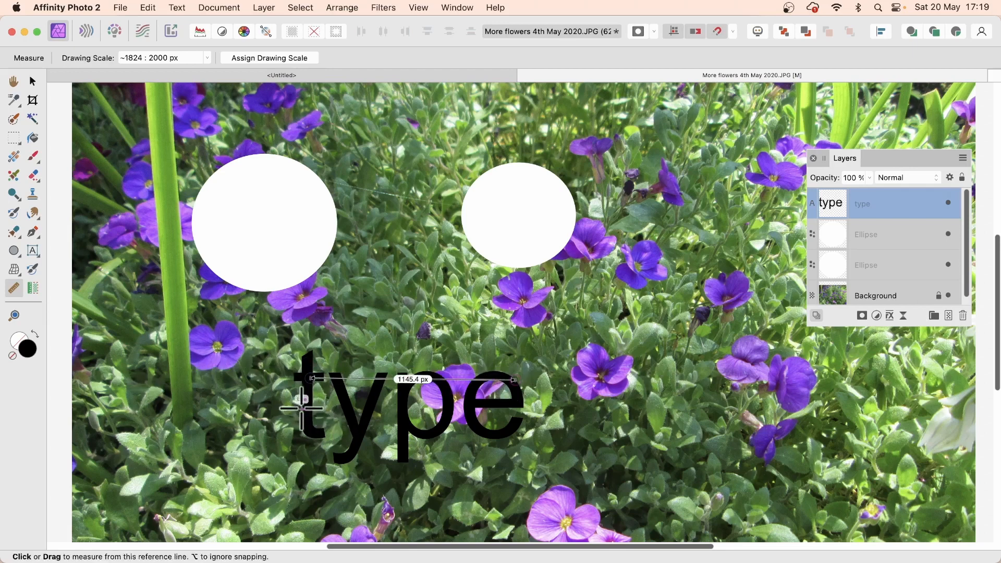
drag(303, 408, 522, 405)
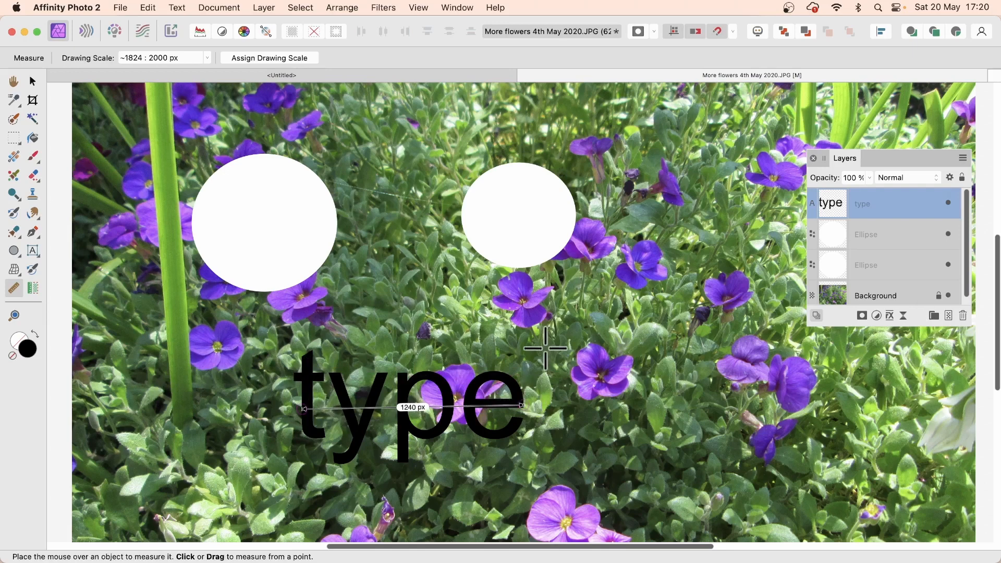
click(33, 289)
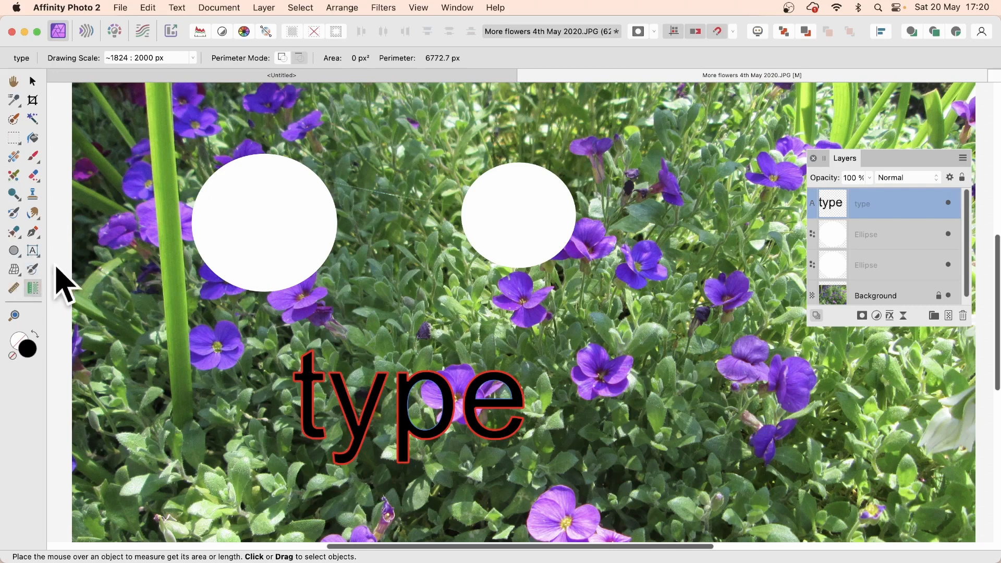
Step: Copy a tall strip of the Background between the circles to a new layer and shift it down
click(15, 138)
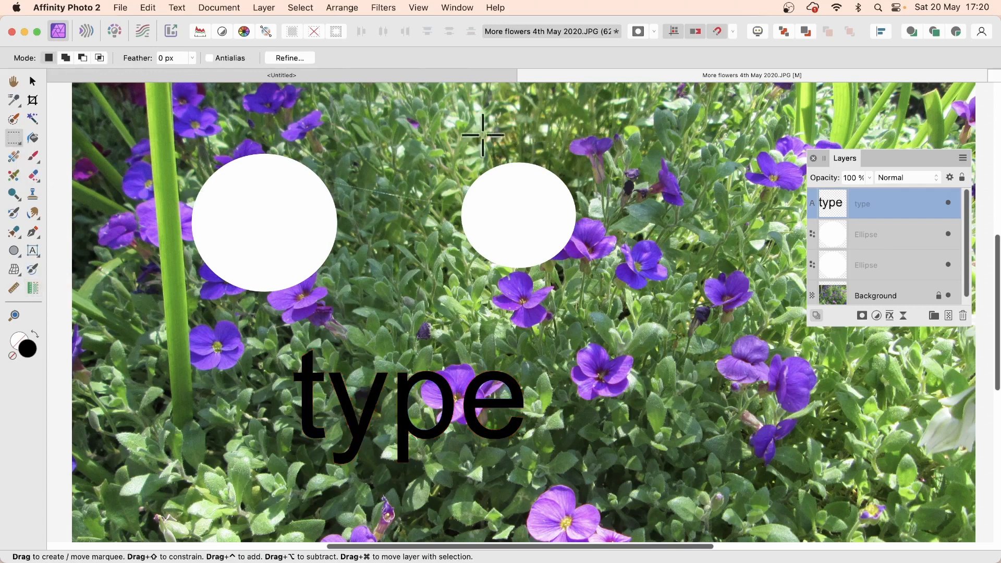
click(864, 296)
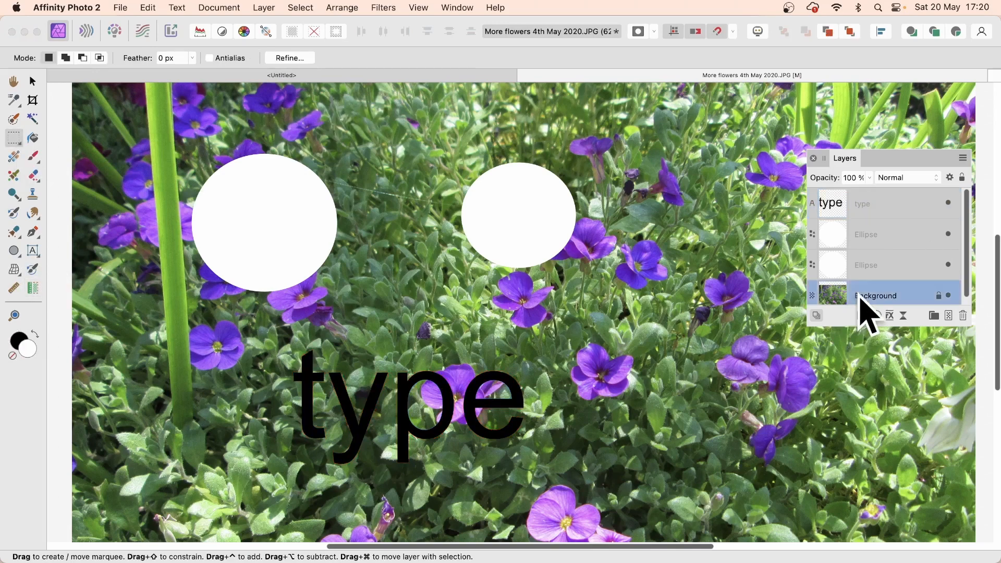
drag(383, 158, 438, 315)
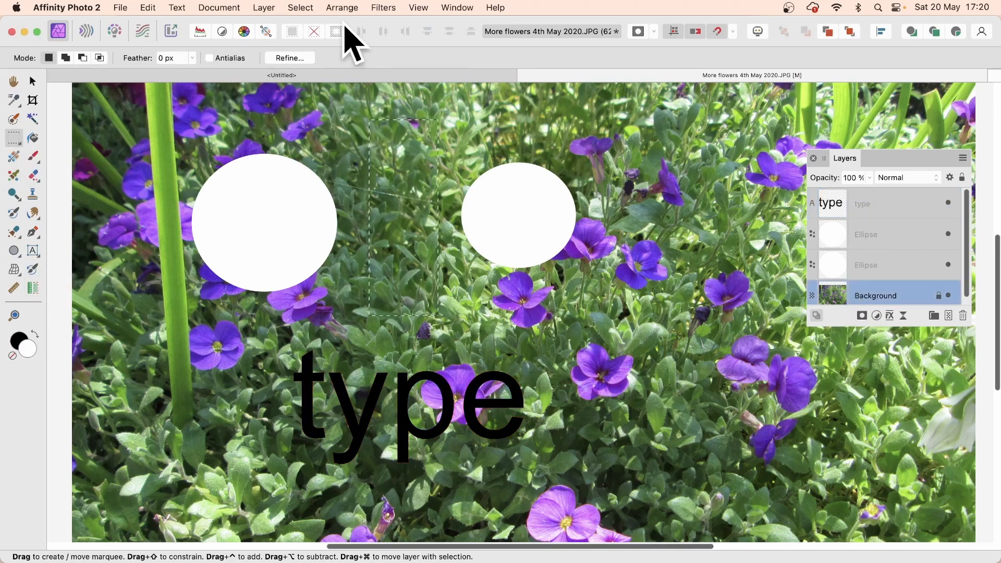
key(super+c)
key(super+v)
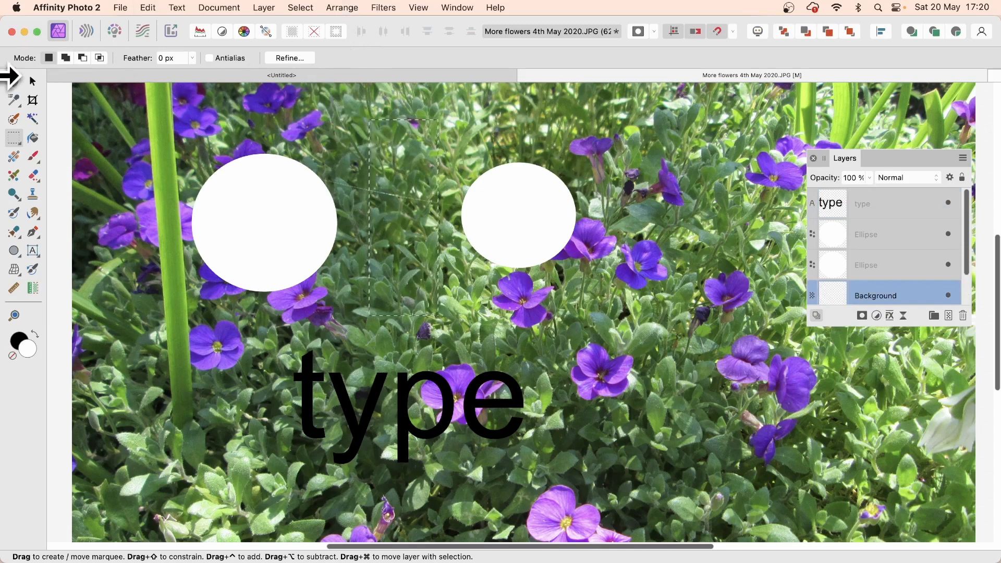
click(33, 81)
drag(411, 207, 401, 262)
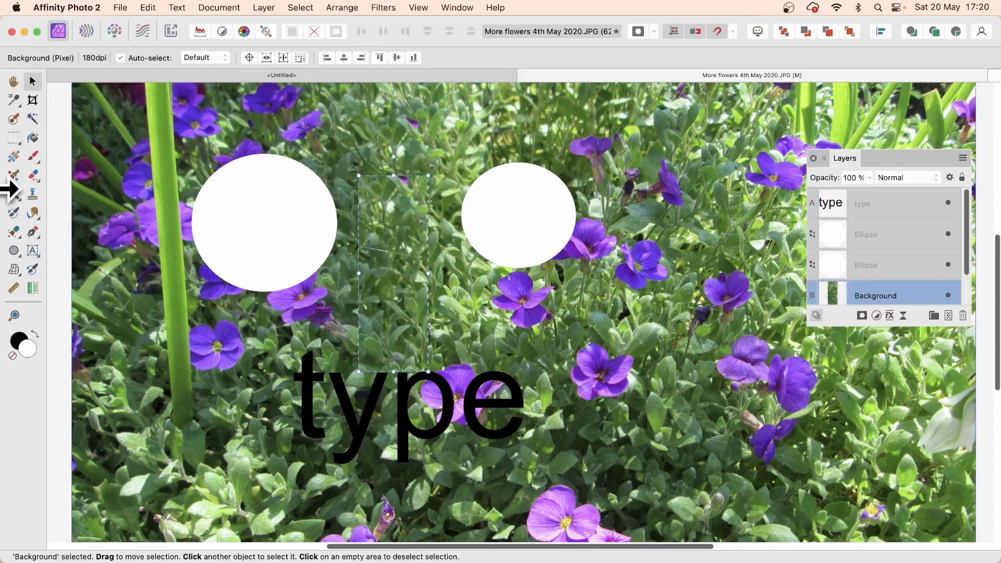
Step: Measure the pasted strip's height, adjusting the line to read 1102.6 px above the text
click(14, 289)
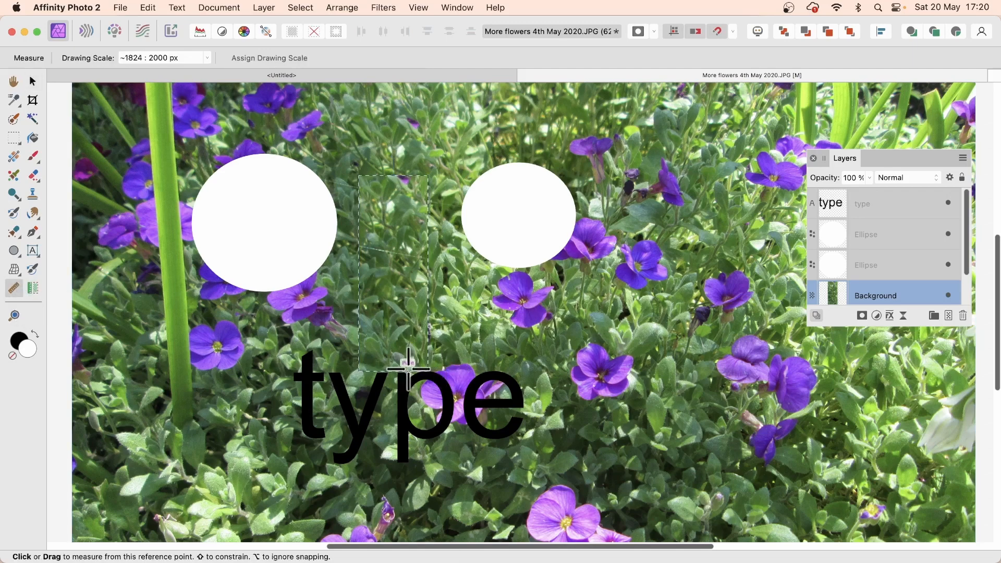
drag(408, 369, 400, 172)
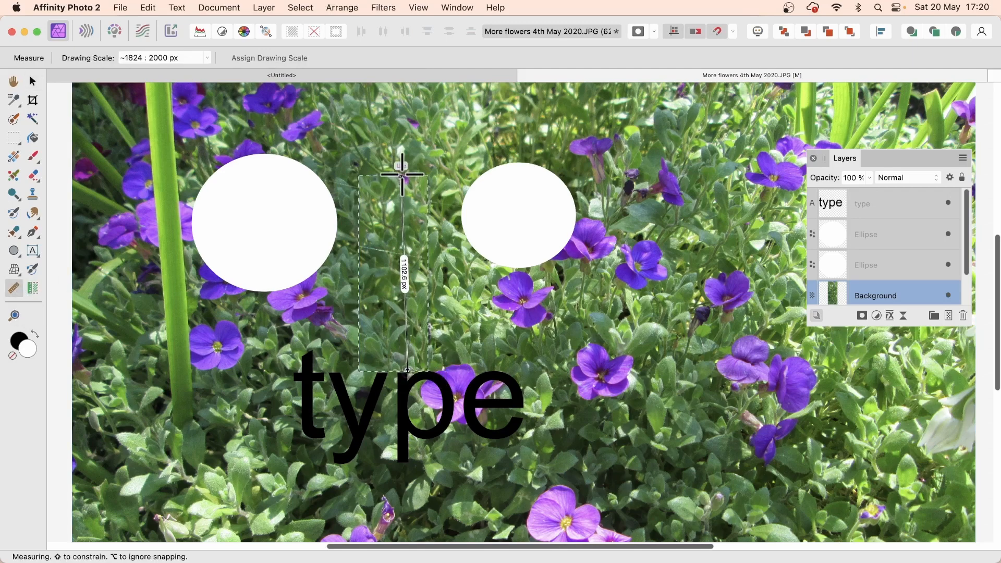
drag(402, 175, 403, 175)
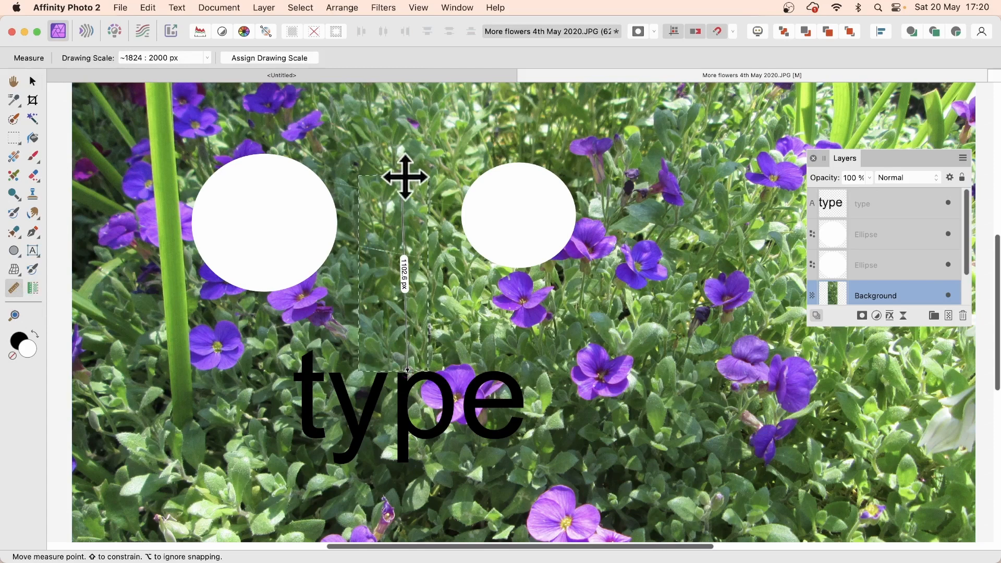
click(36, 290)
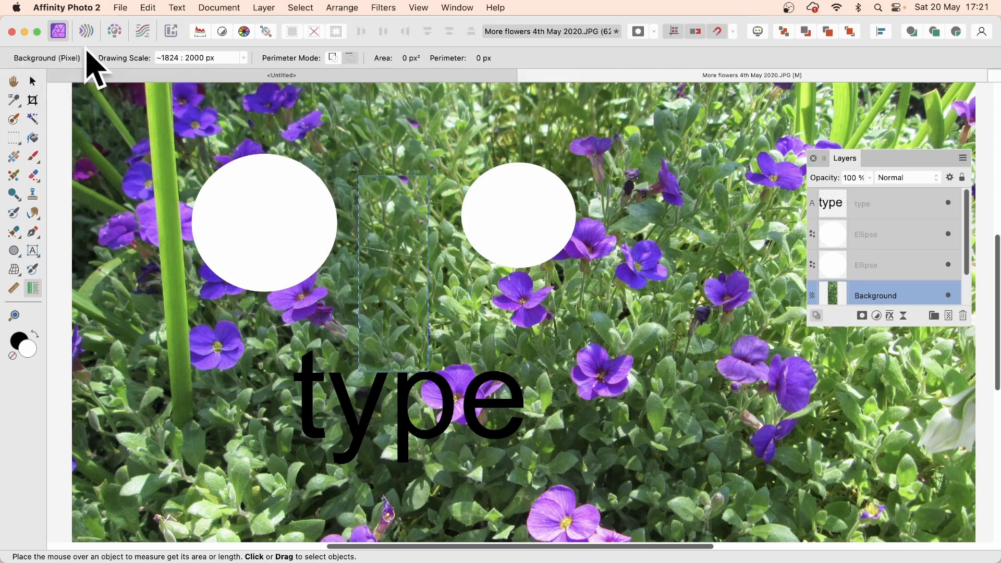
Step: Deselect, select both white ellipses and read their combined 789854.9 px² area and 4424.6 px perimeter
click(33, 82)
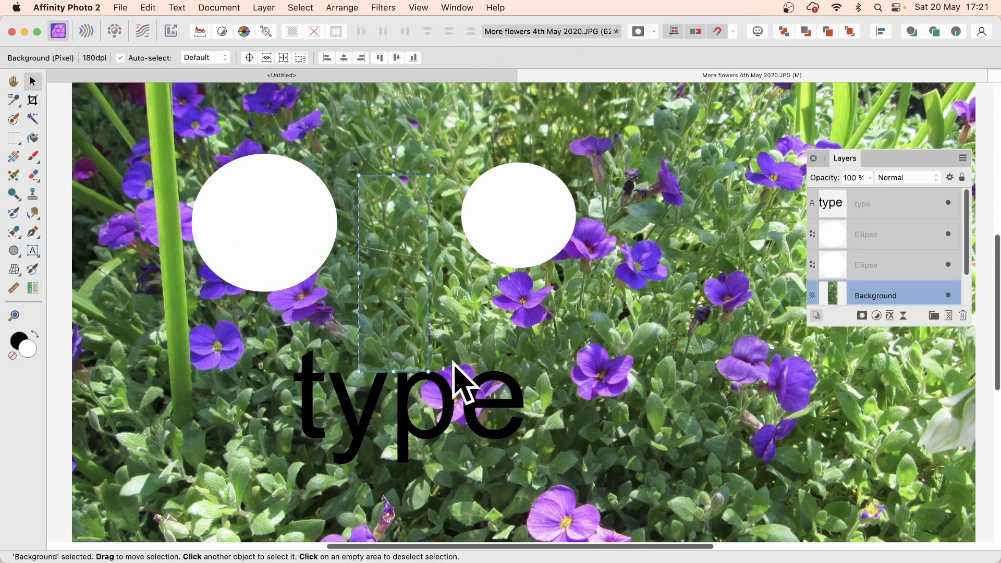
click(305, 7)
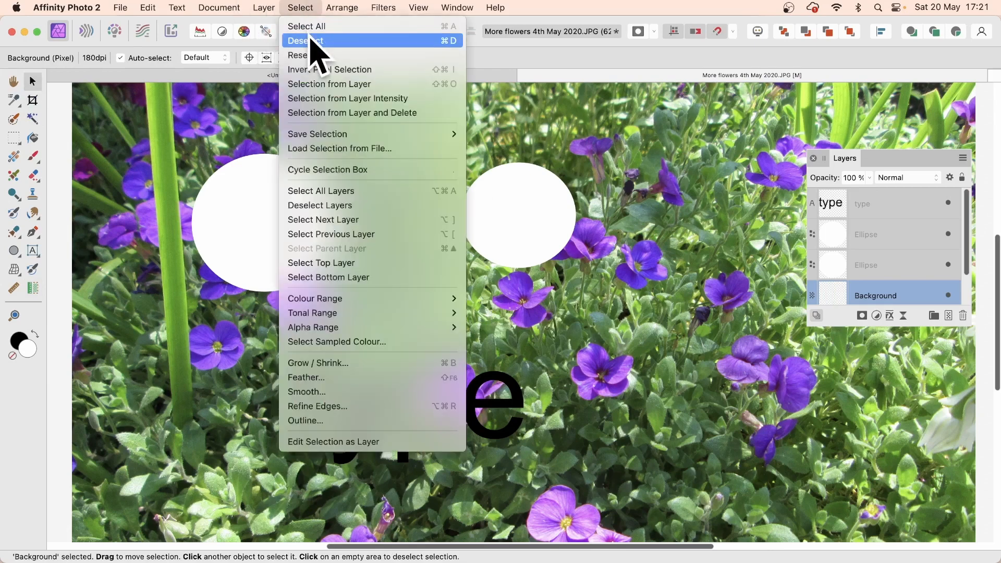
click(311, 41)
click(265, 230)
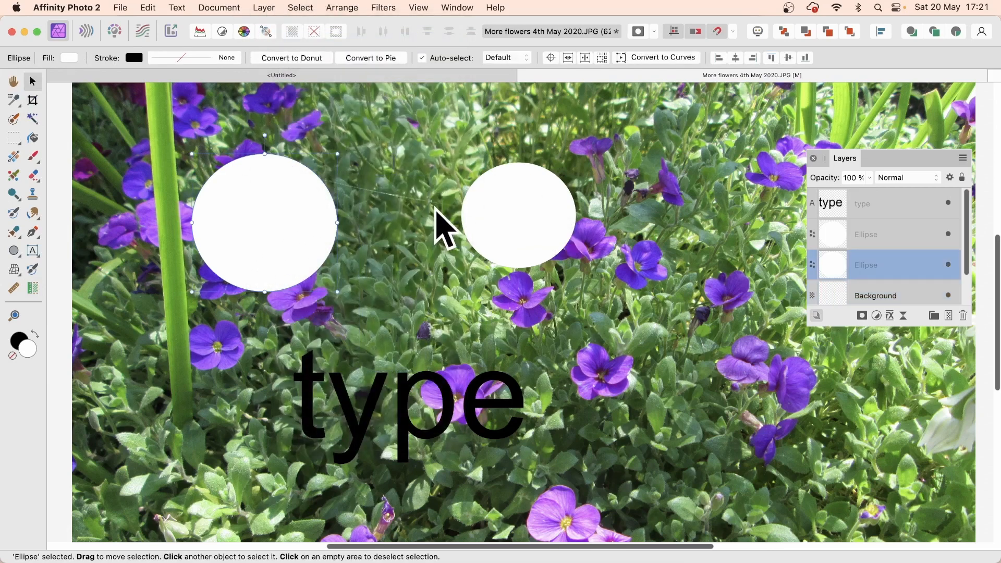
shift+click(521, 221)
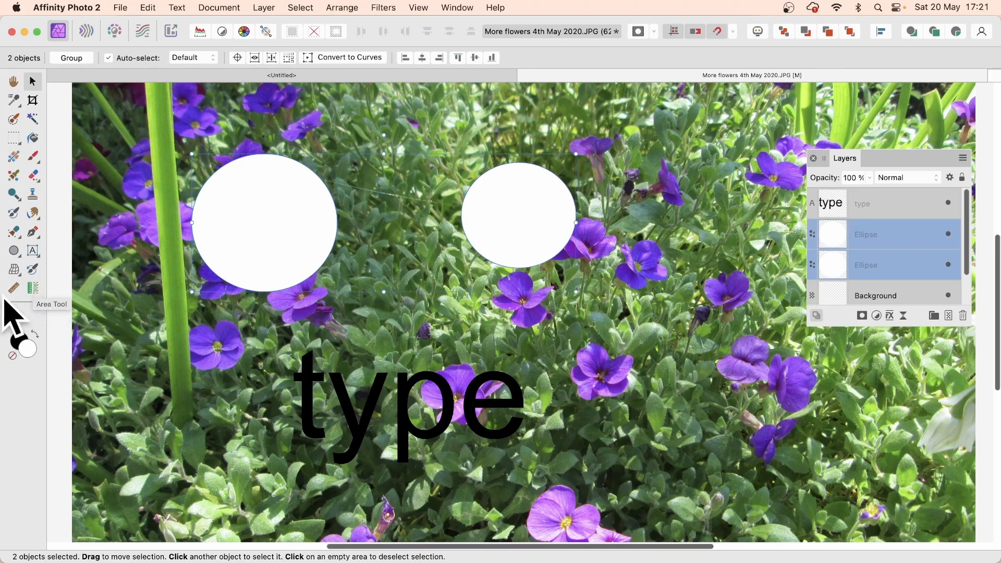
click(33, 287)
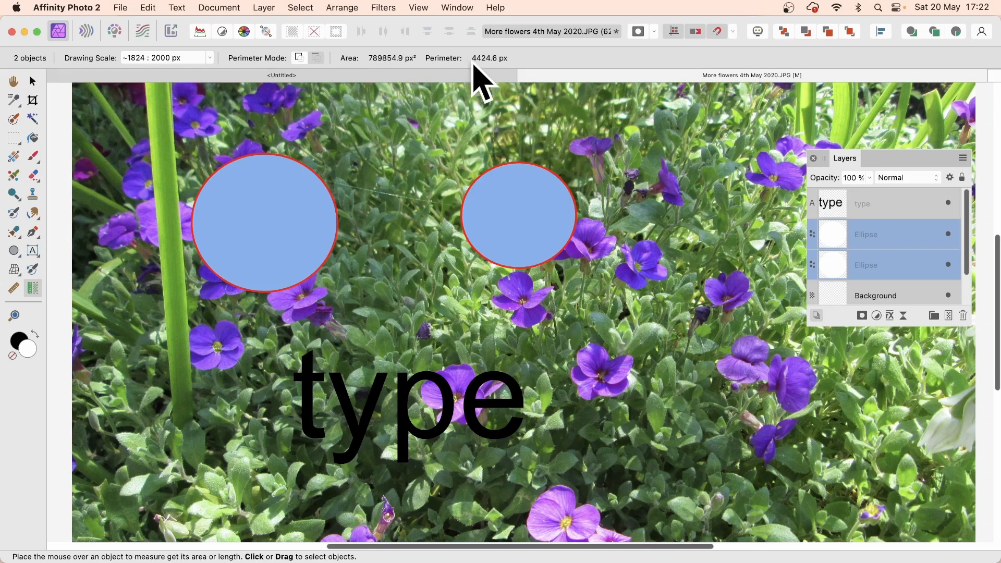
mouse_move(214, 170)
mouse_move(519, 166)
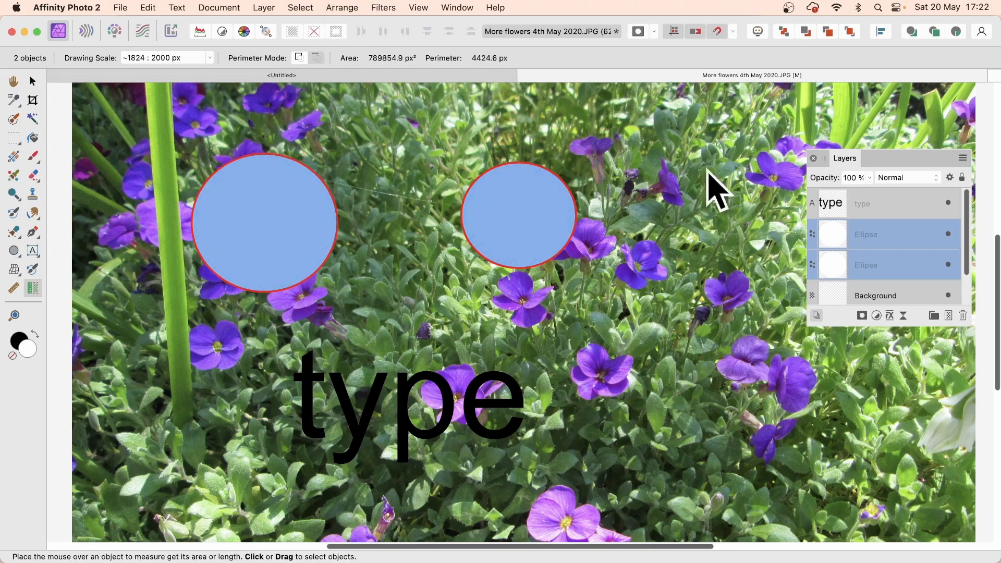
Step: Shift both white ellipses up-left, then move the right ellipse to overlap the left one
click(32, 81)
drag(507, 187, 447, 207)
click(719, 171)
drag(685, 245, 456, 197)
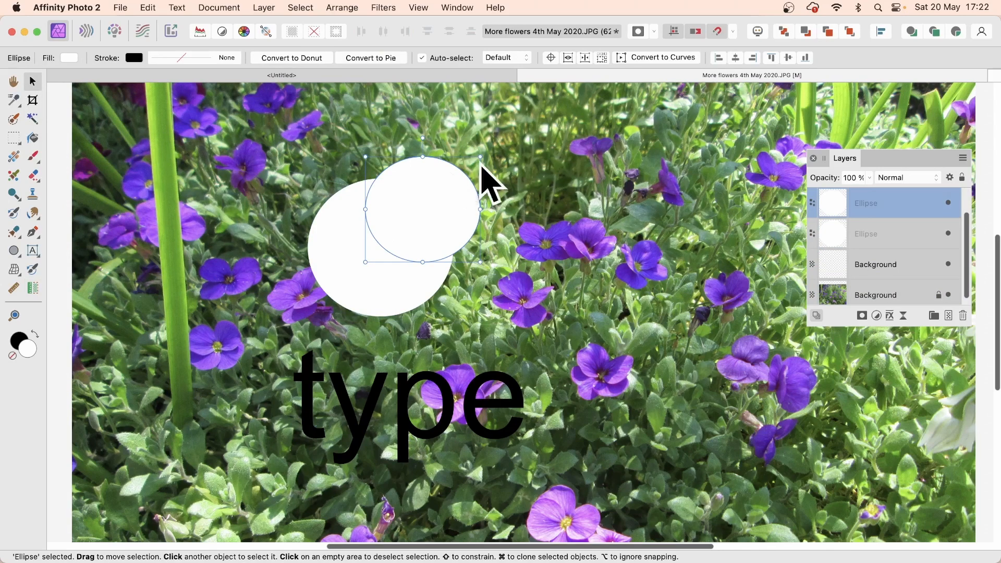
Step: Move the 'type' text up over the circles and enlarge it to 432.7 pt
drag(444, 386, 365, 295)
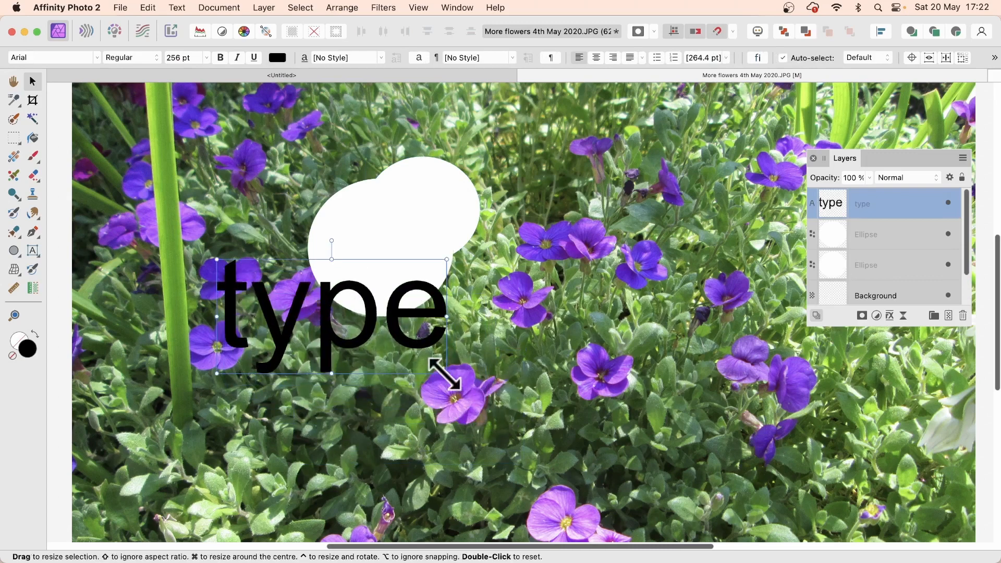
drag(446, 375, 605, 452)
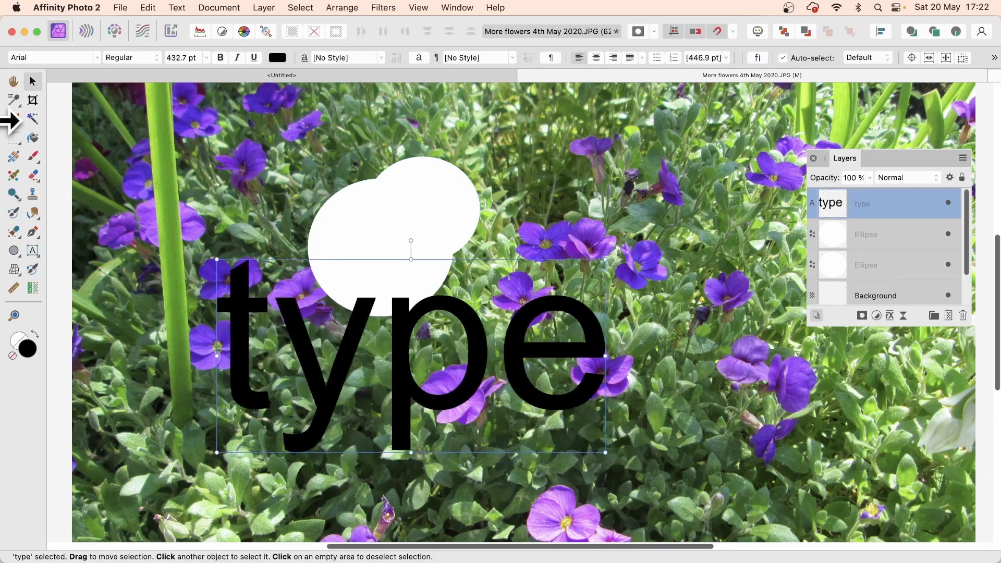
click(34, 288)
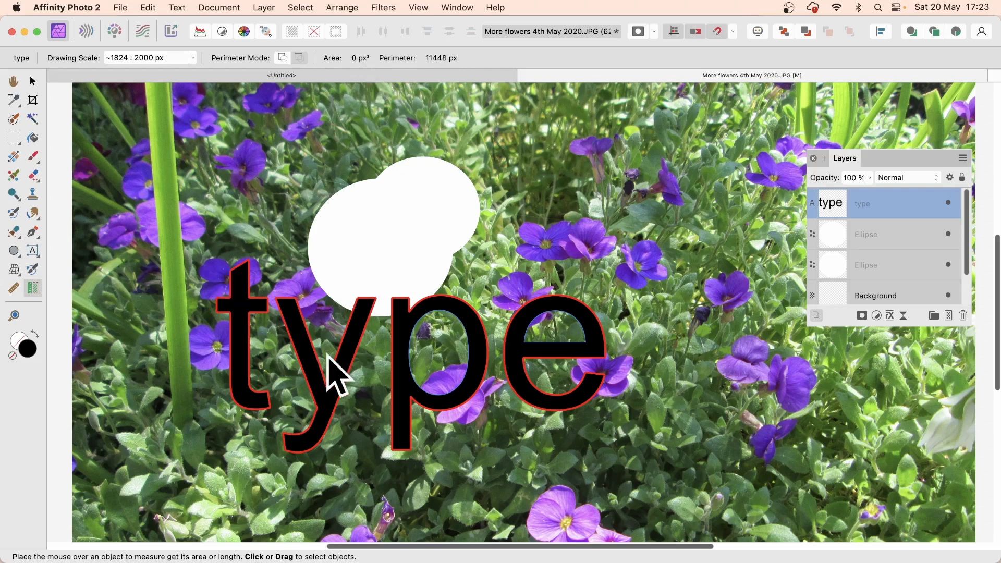
Step: Add the letters t, y, p and e to the Area Tool's measured total
click(241, 338)
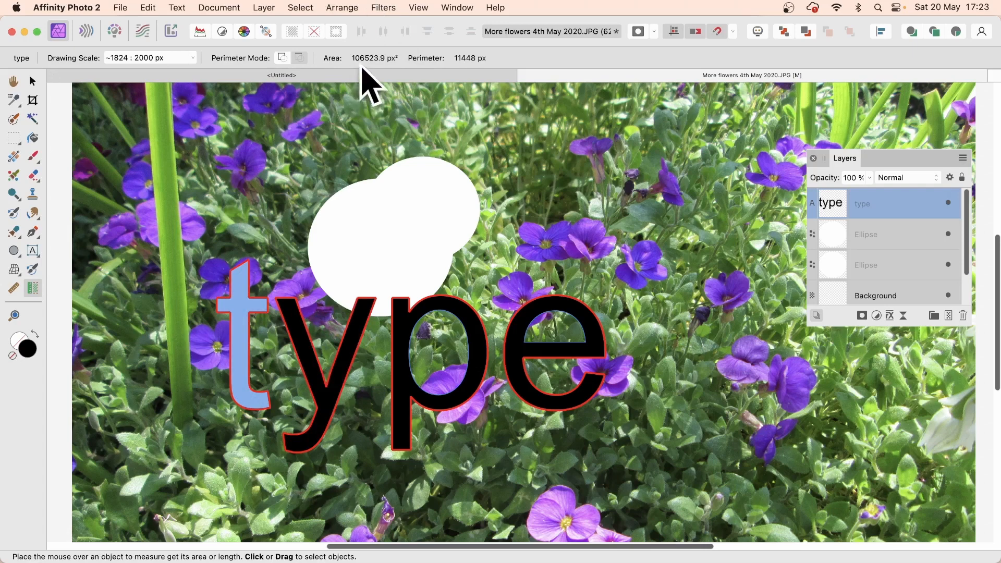
click(320, 365)
click(413, 384)
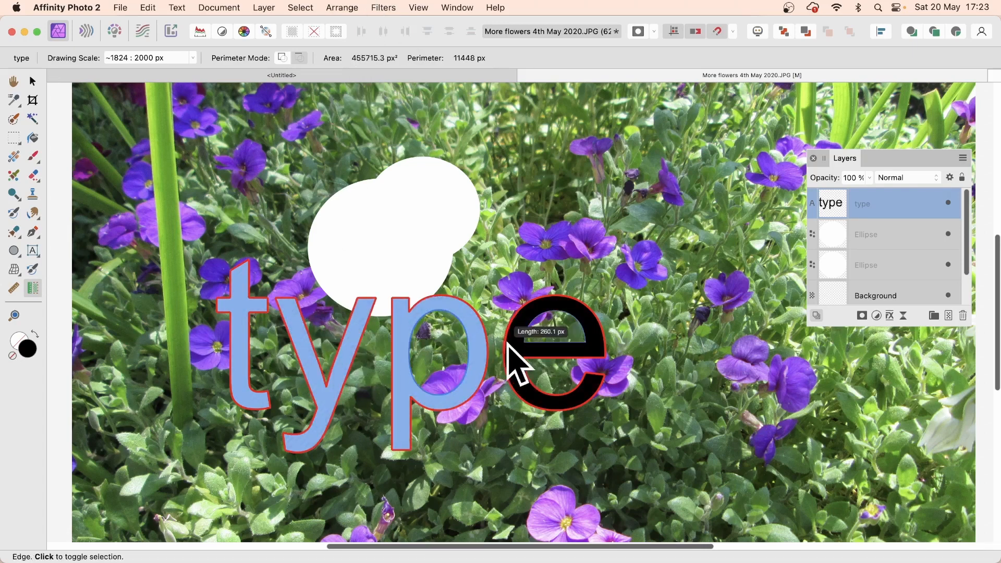
click(521, 344)
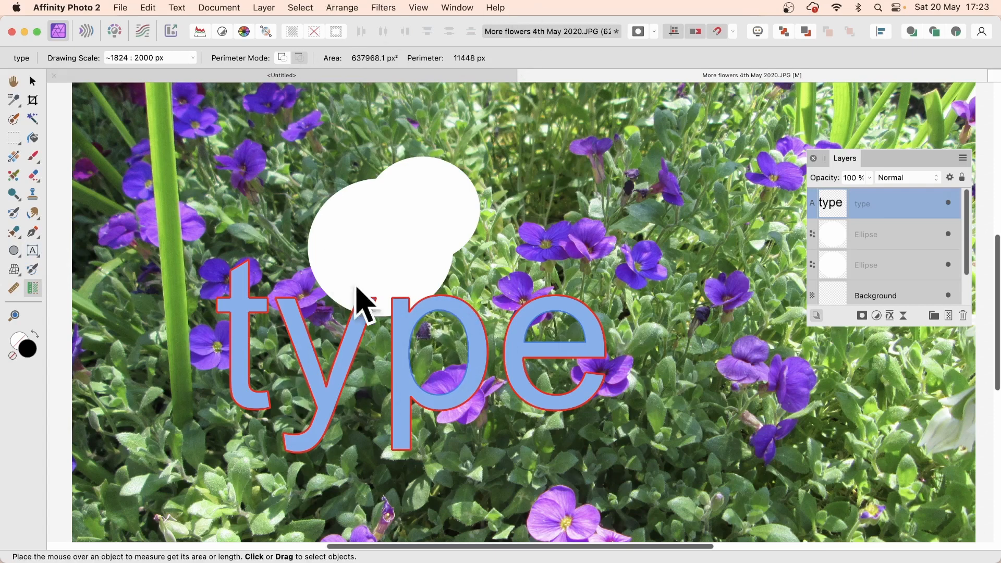
Step: Toggle letters y and t out of the area total and back in, totalling 637968.1 px²
mouse_move(246, 367)
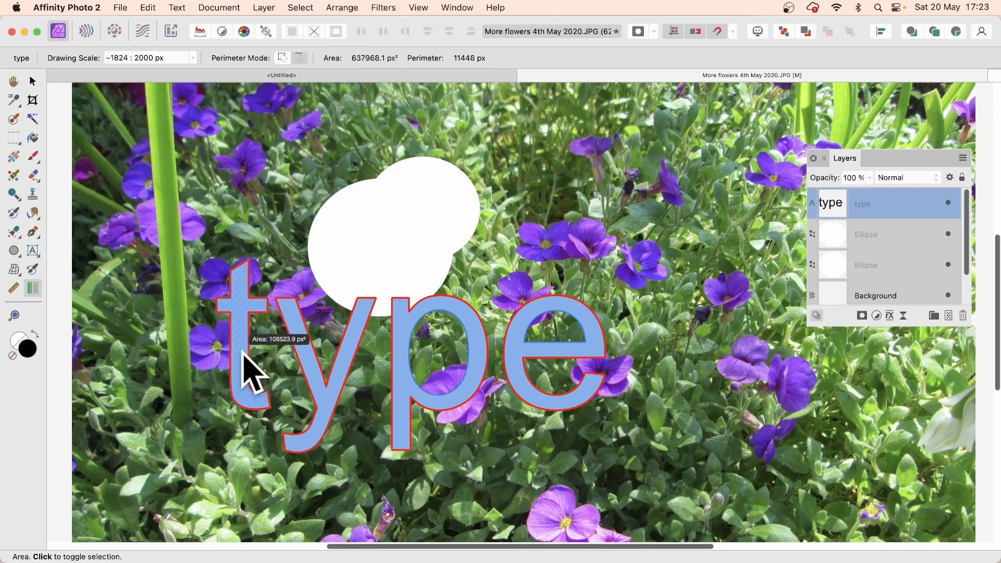
click(315, 379)
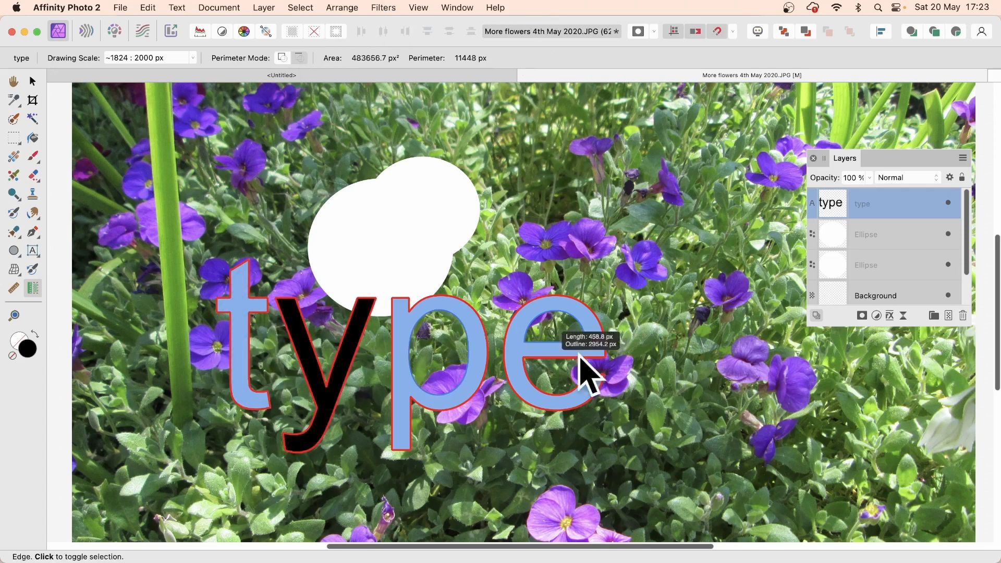
click(235, 360)
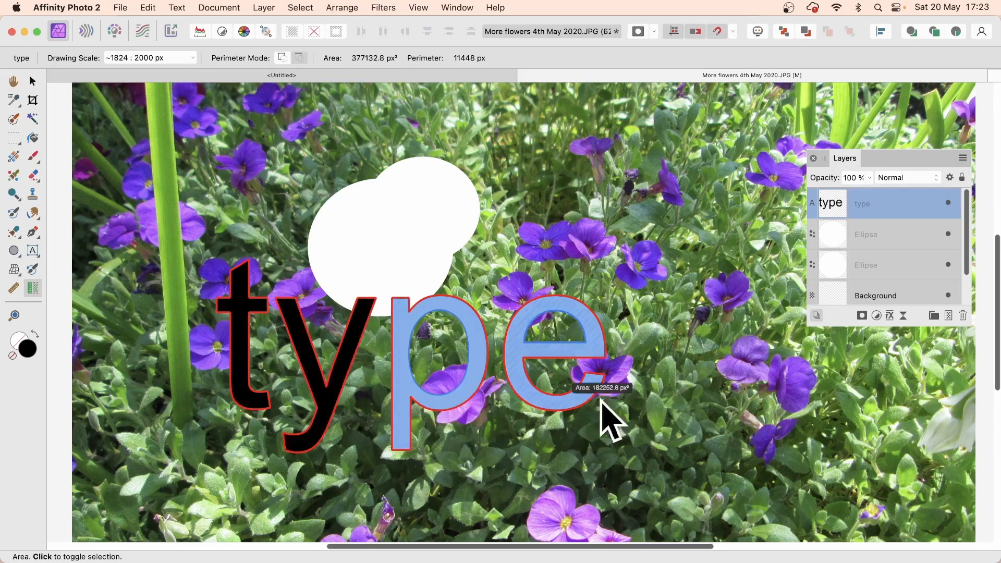
click(313, 358)
click(227, 347)
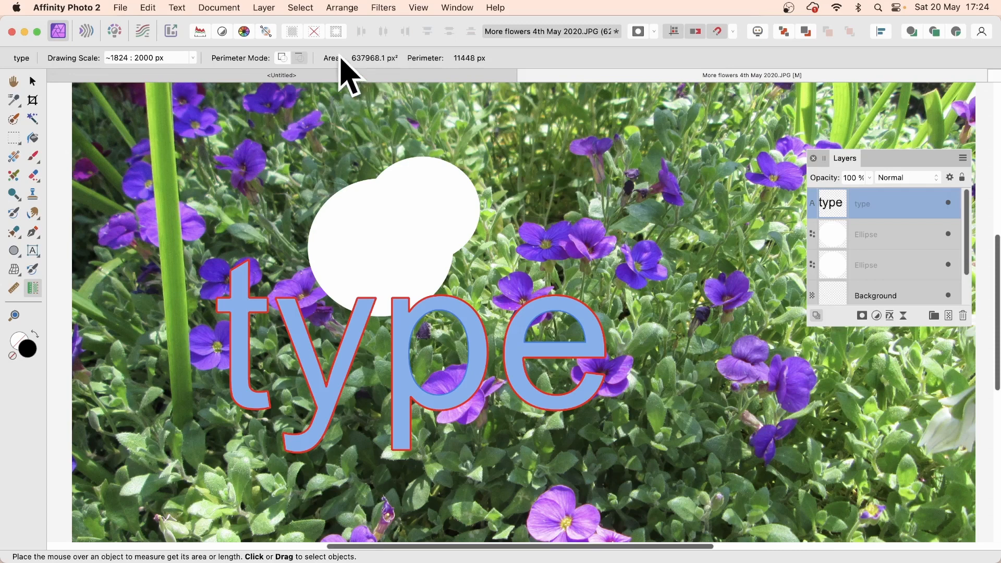
Step: Replace the ~1824 : 2000 px drawing scale with 1 : 1
click(180, 57)
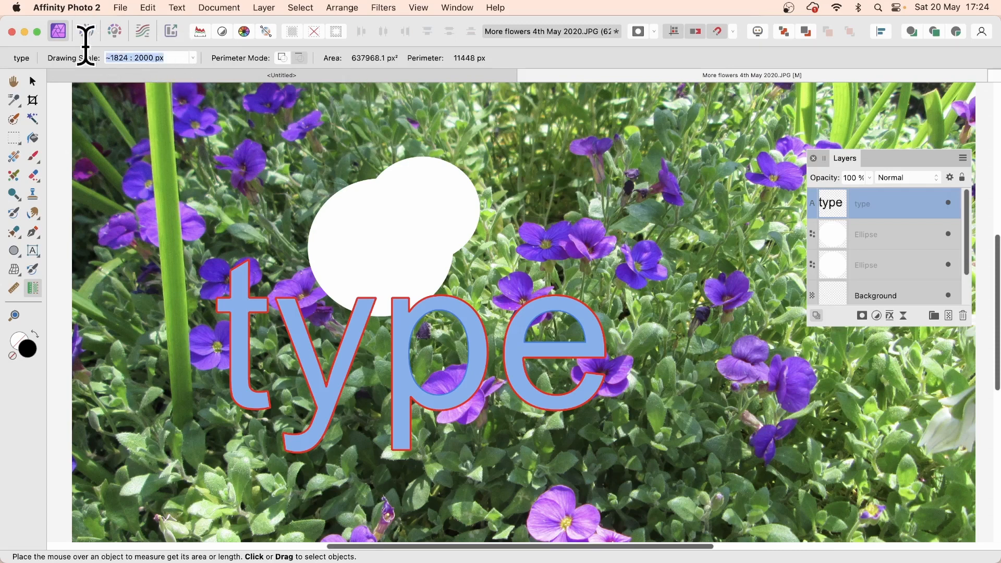
text(1 )
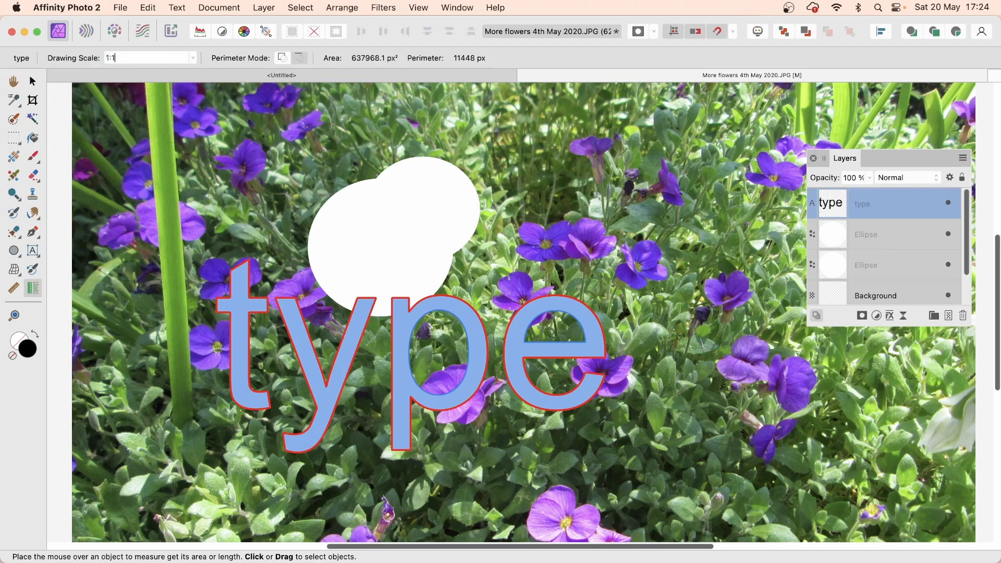
text(: 1)
key(Return)
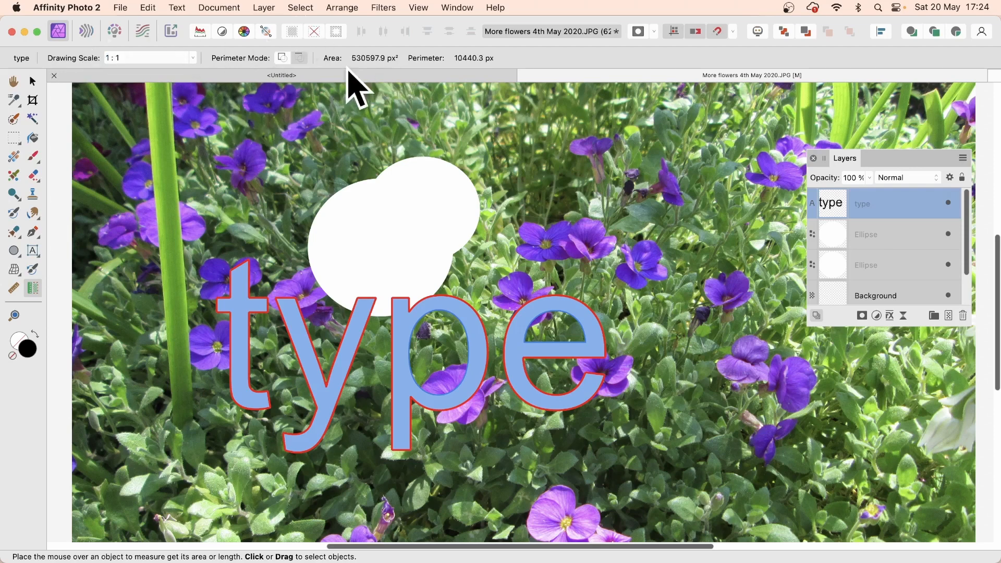